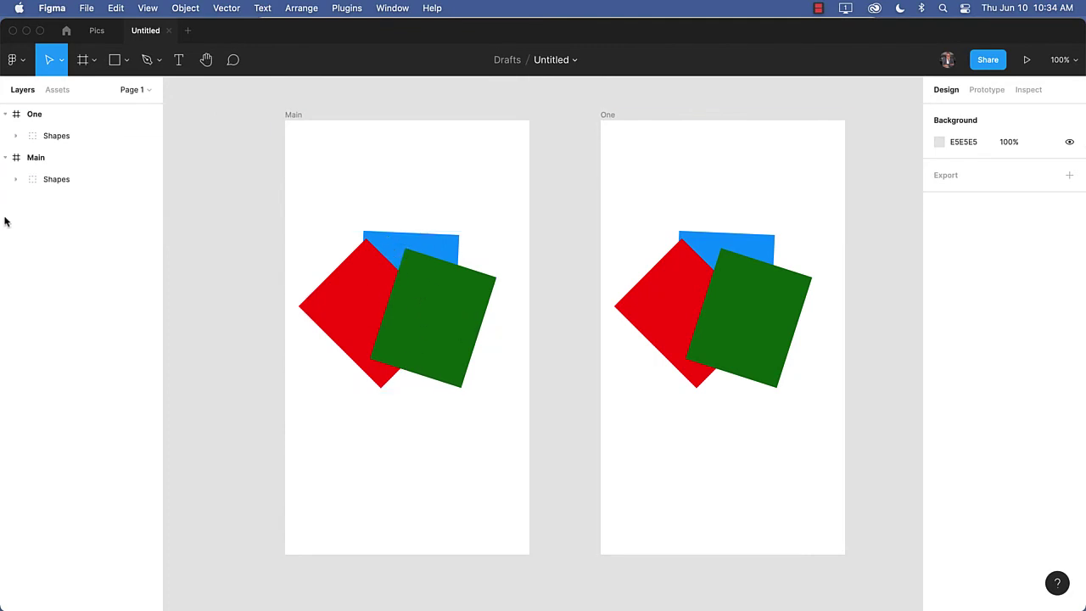
- Select the blue card in frame One and enlarge it toward the top-left
{"action": "left_click", "coordinate": [14, 180]}
{"action": "left_click", "coordinate": [16, 180]}
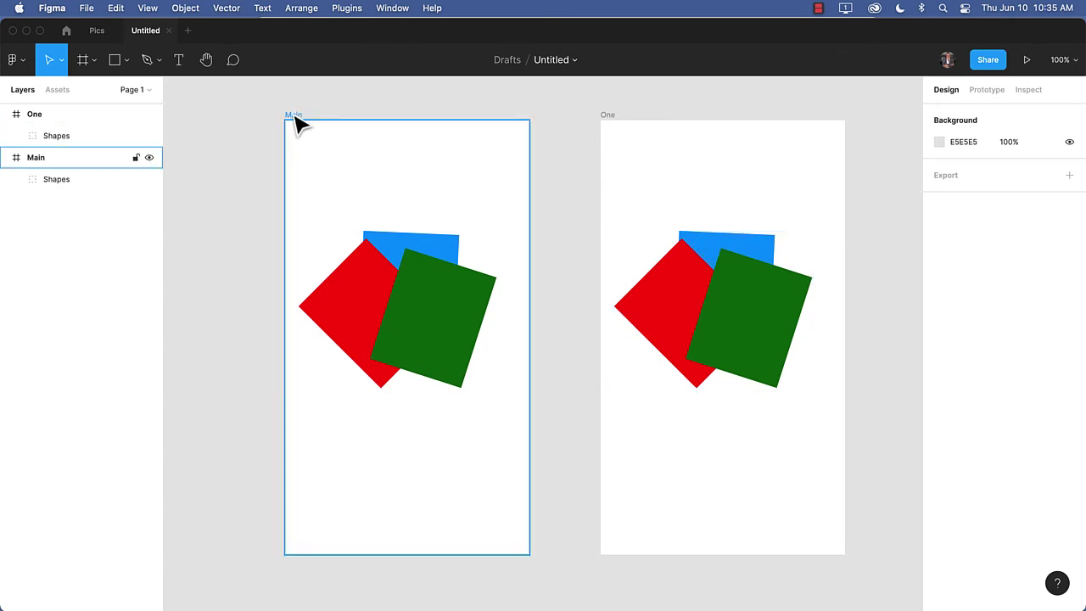
{"action": "double_click", "coordinate": [718, 253]}
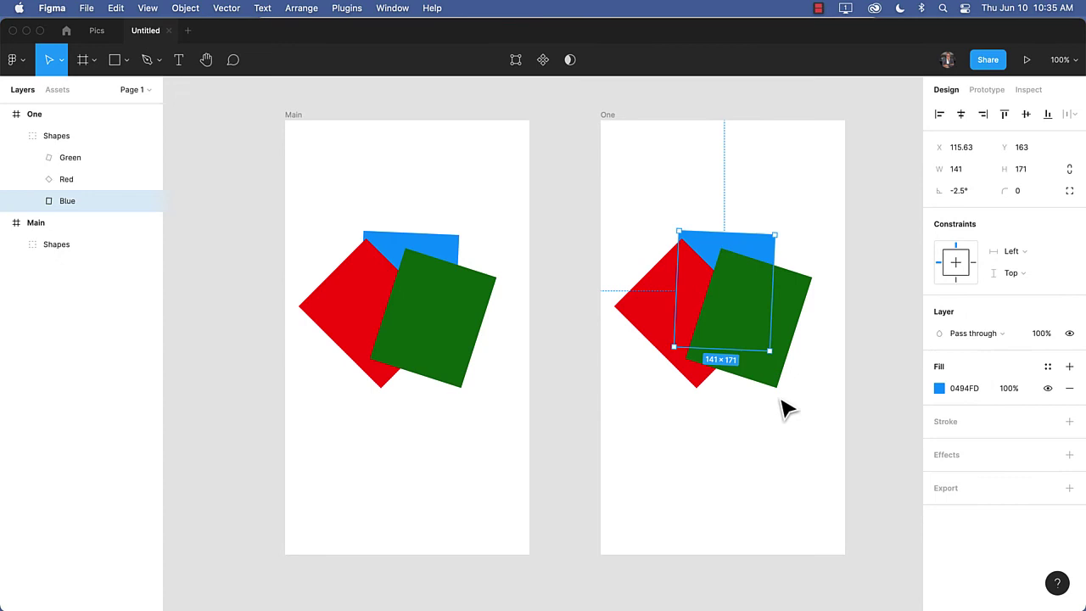
{"action": "left_click_drag", "start_coordinate": [770, 354], "coordinate": [793, 445]}
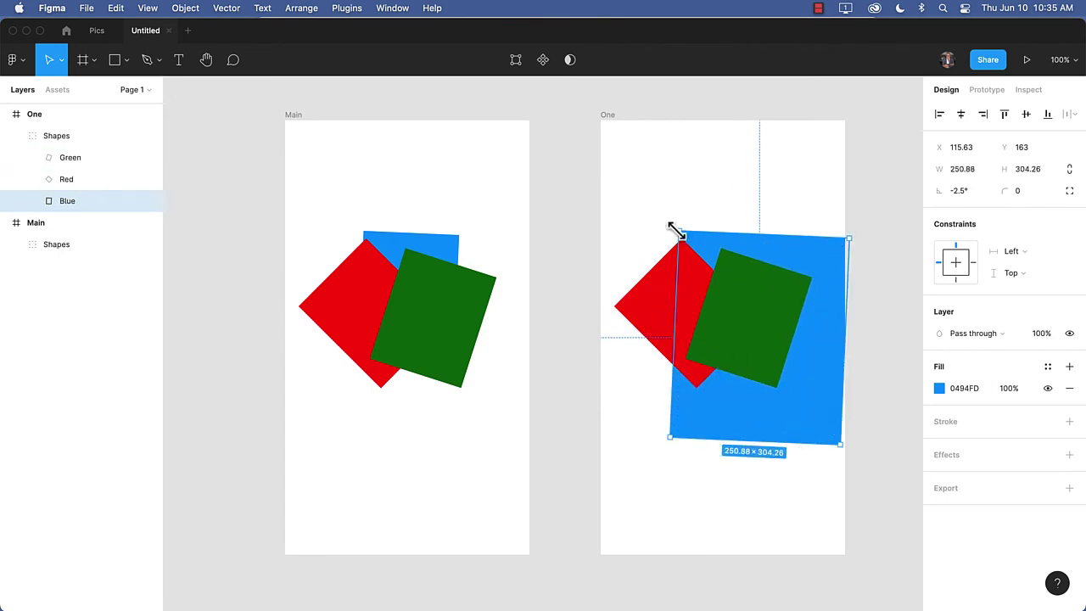
{"action": "left_click_drag", "start_coordinate": [678, 231], "coordinate": [606, 169]}
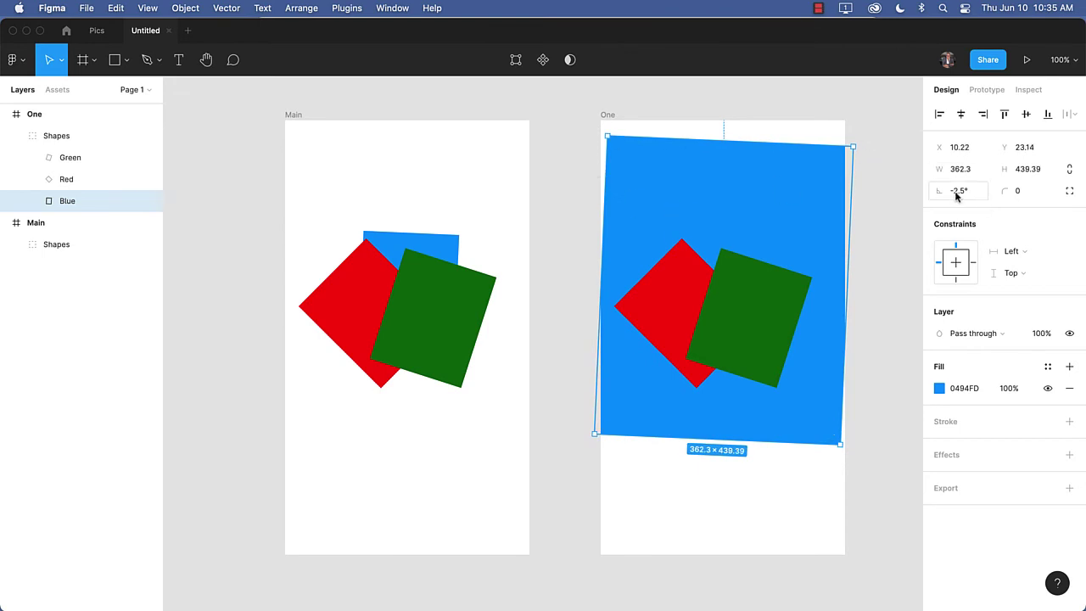
- Straighten the blue card to 0°, fine-tune it to 350×424, and move Blue above Green
{"action": "left_click", "coordinate": [959, 192]}
{"action": "type", "text": "0"}
{"action": "key", "text": "Return"}
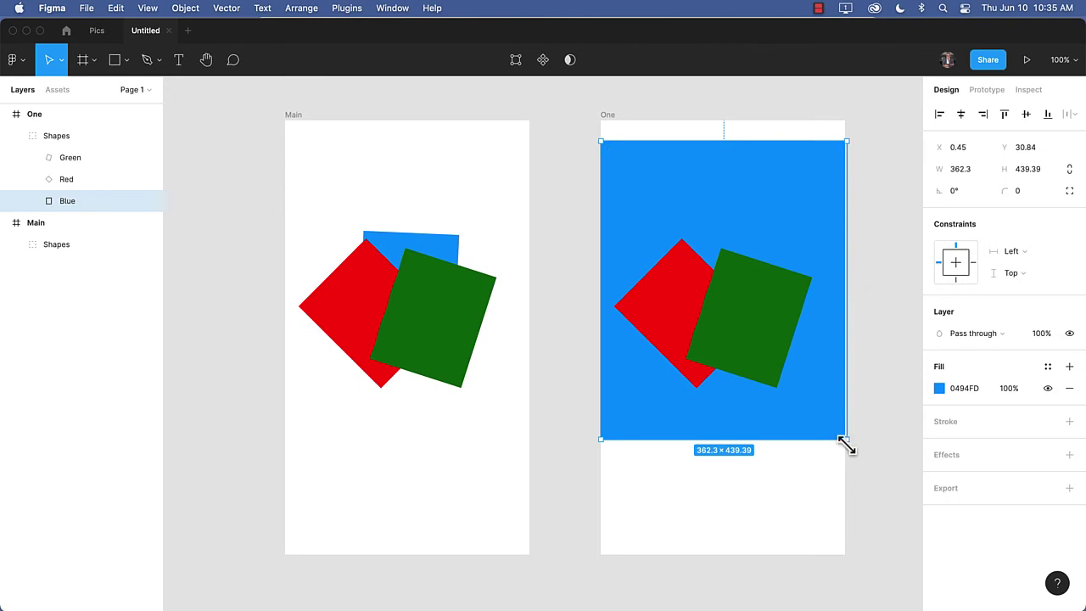
{"action": "left_click_drag", "start_coordinate": [845, 438], "coordinate": [839, 429]}
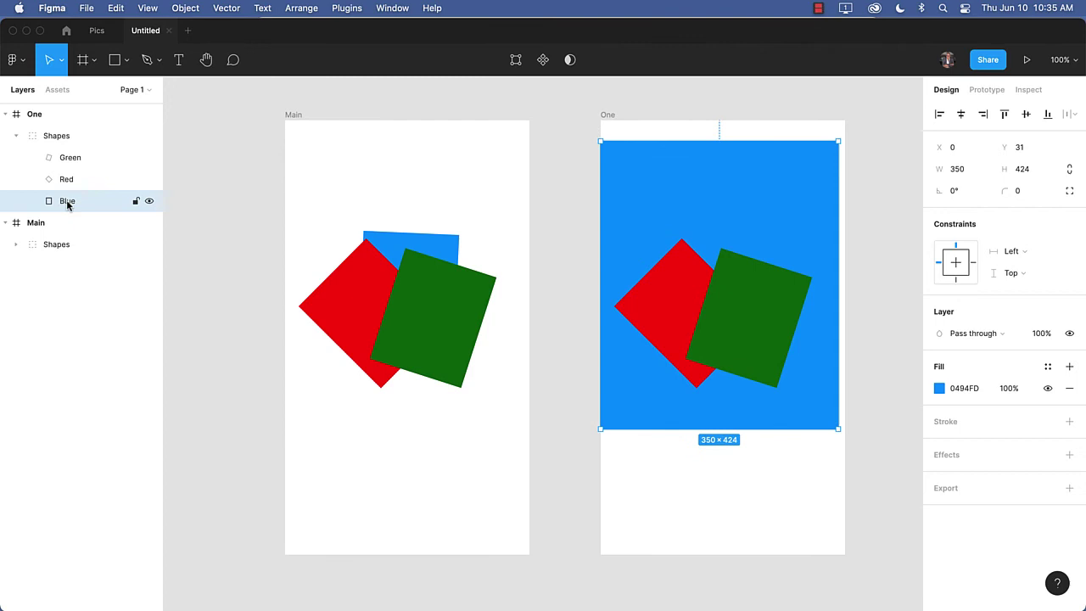
{"action": "left_click_drag", "start_coordinate": [64, 205], "coordinate": [68, 150]}
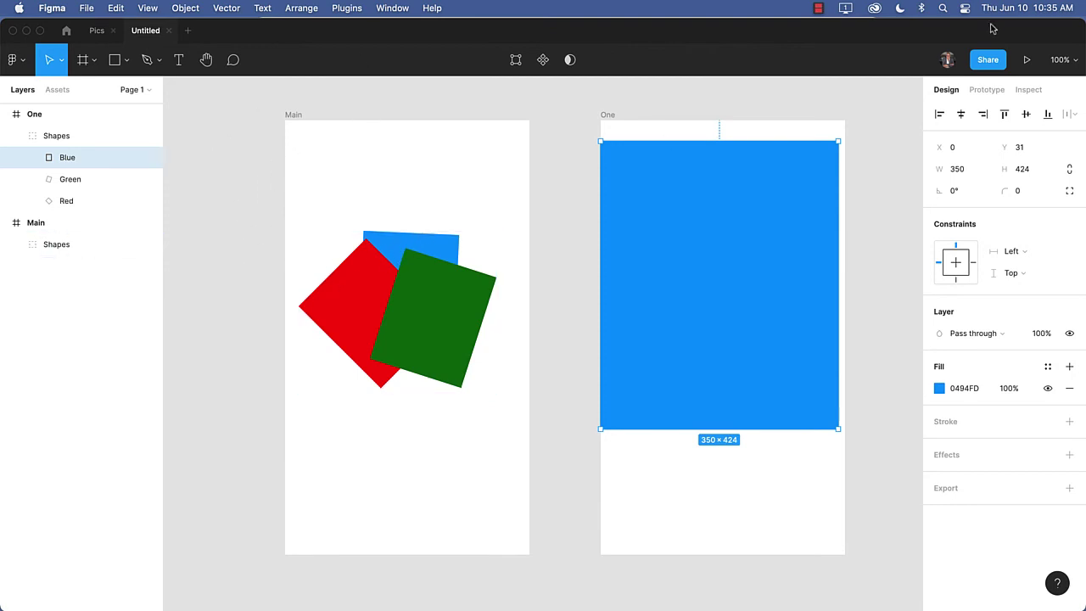
- Connect the blue card in Main to frame One in prototype mode
{"action": "left_click", "coordinate": [985, 90]}
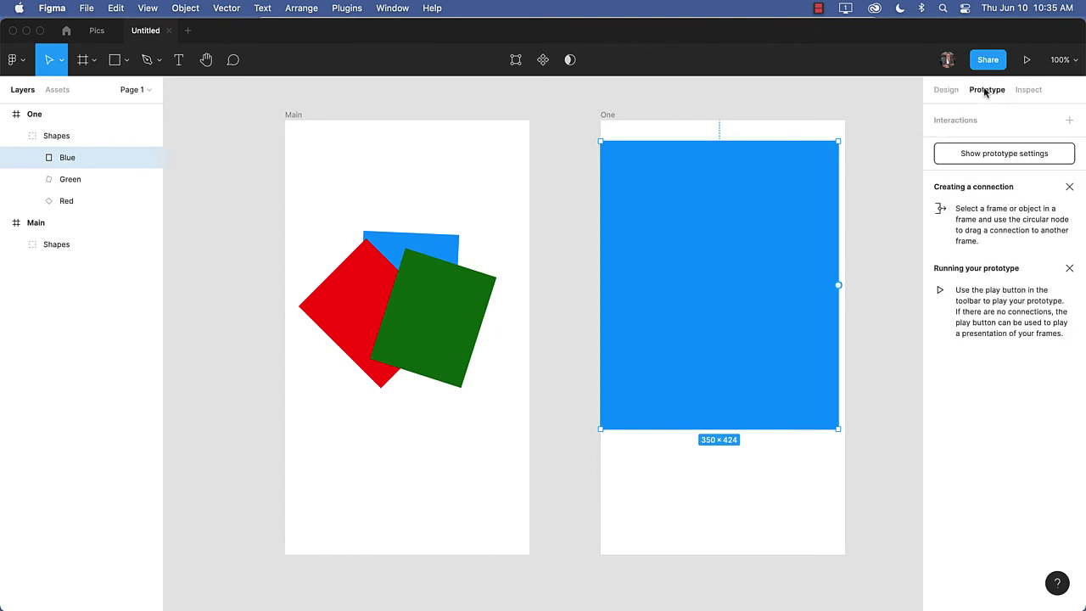
{"action": "double_click", "coordinate": [391, 245]}
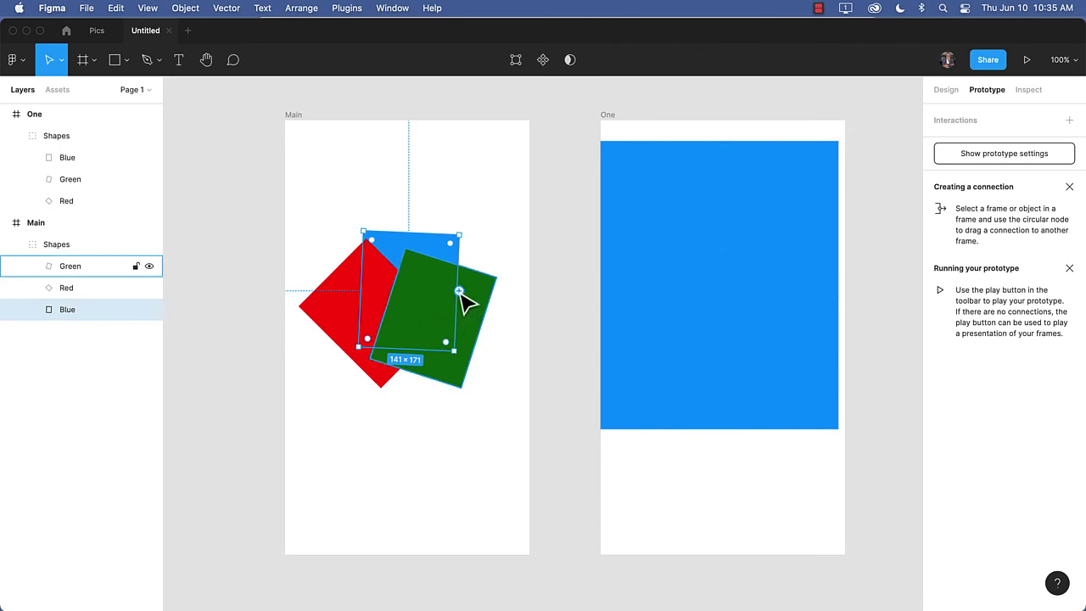
{"action": "left_click_drag", "start_coordinate": [459, 291], "coordinate": [657, 269]}
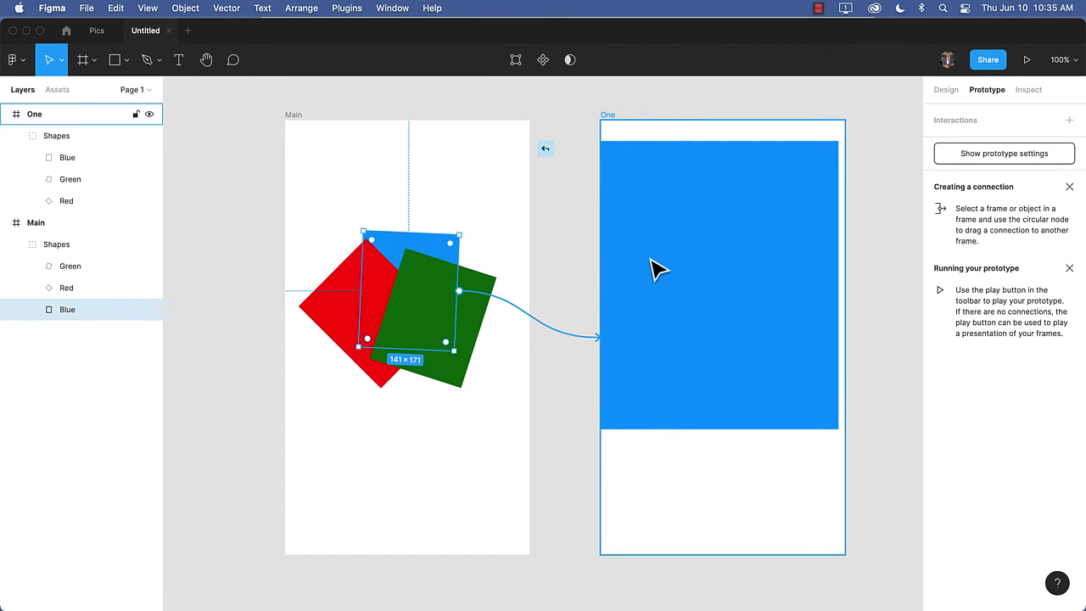
{"action": "left_click_drag", "start_coordinate": [659, 269], "coordinate": [650, 266]}
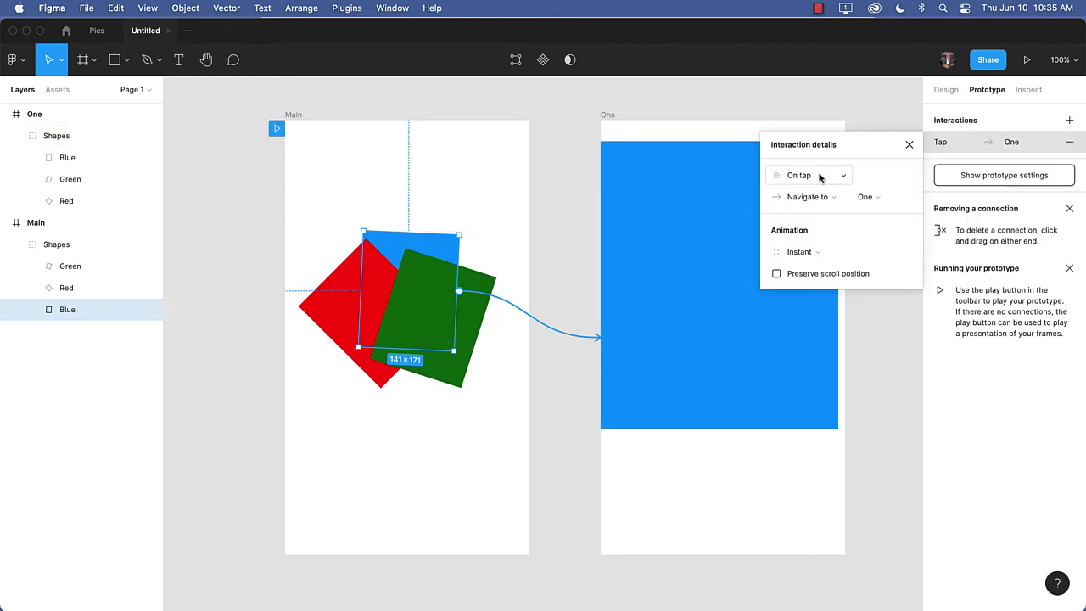
- Set the interaction to On tap, Navigate to, Smart animate, Ease in and out, 500ms
{"action": "left_click", "coordinate": [821, 205]}
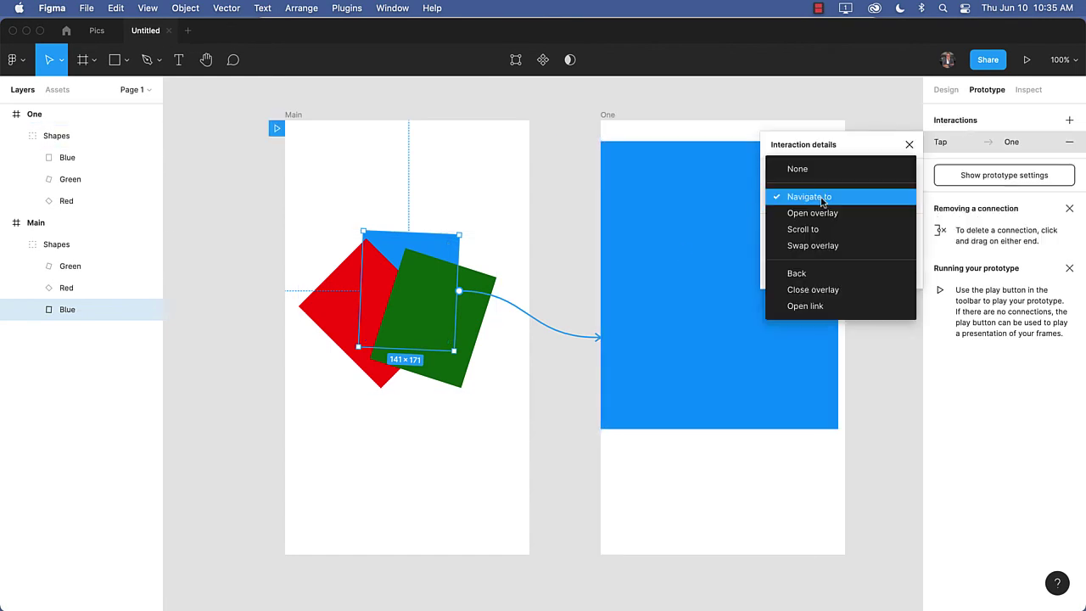
{"action": "left_click", "coordinate": [822, 202]}
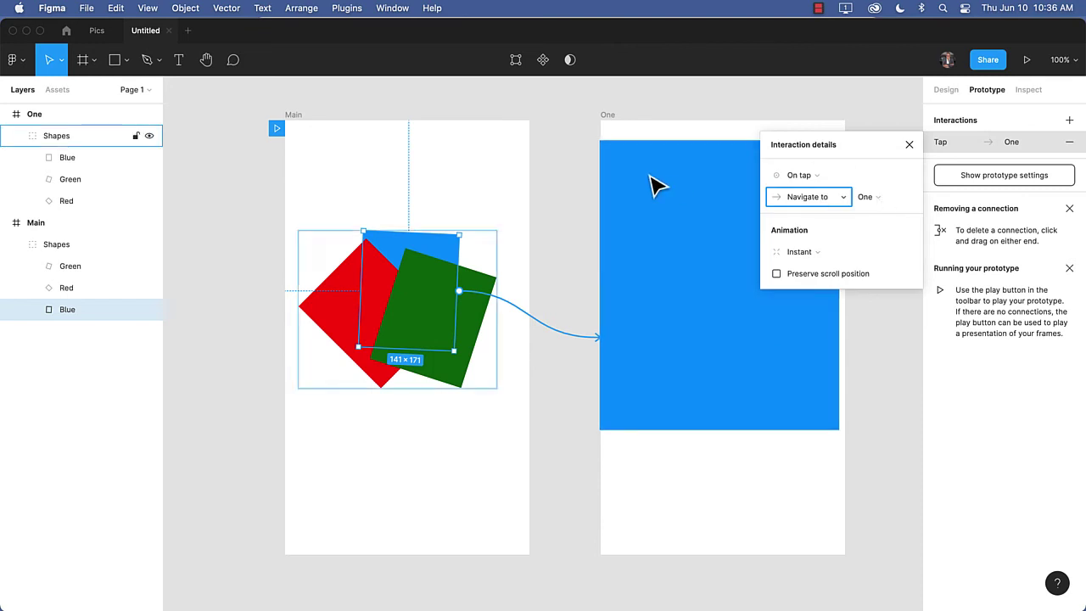
{"action": "left_click", "coordinate": [801, 252]}
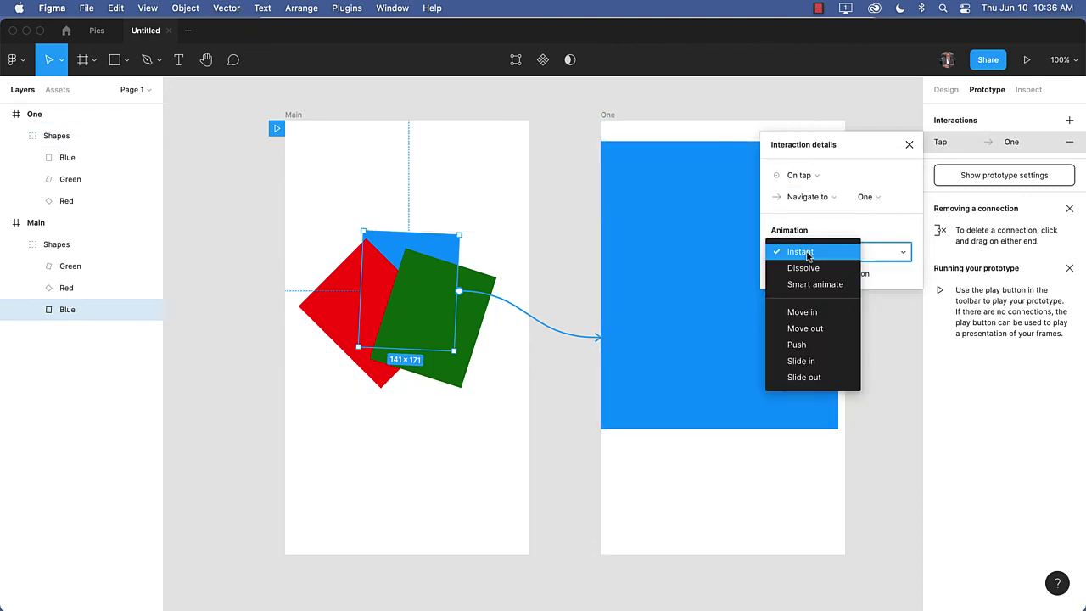
{"action": "left_click", "coordinate": [810, 286]}
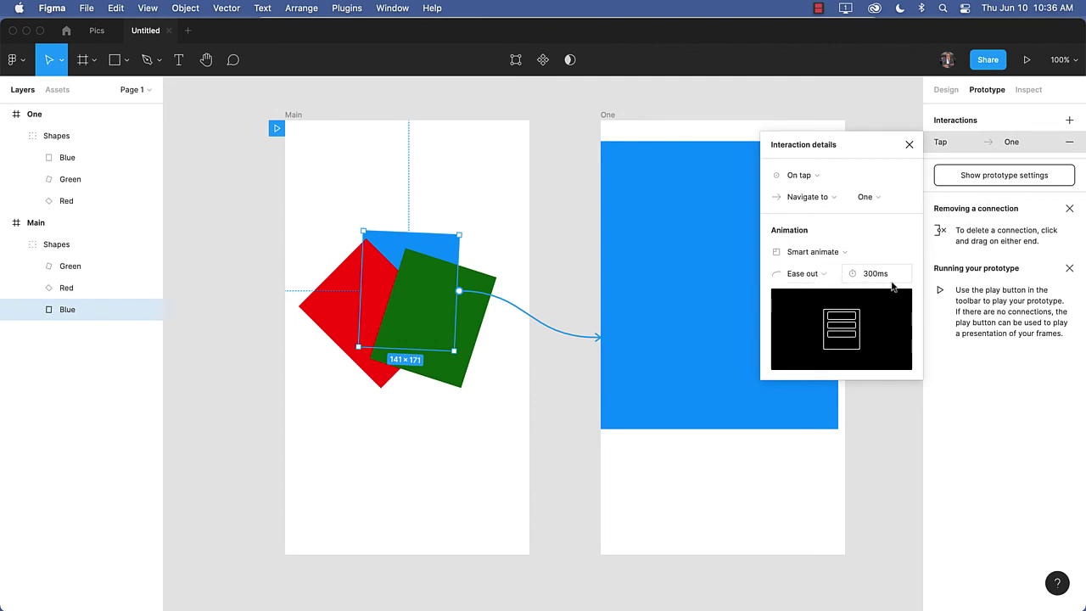
{"action": "left_click", "coordinate": [830, 276]}
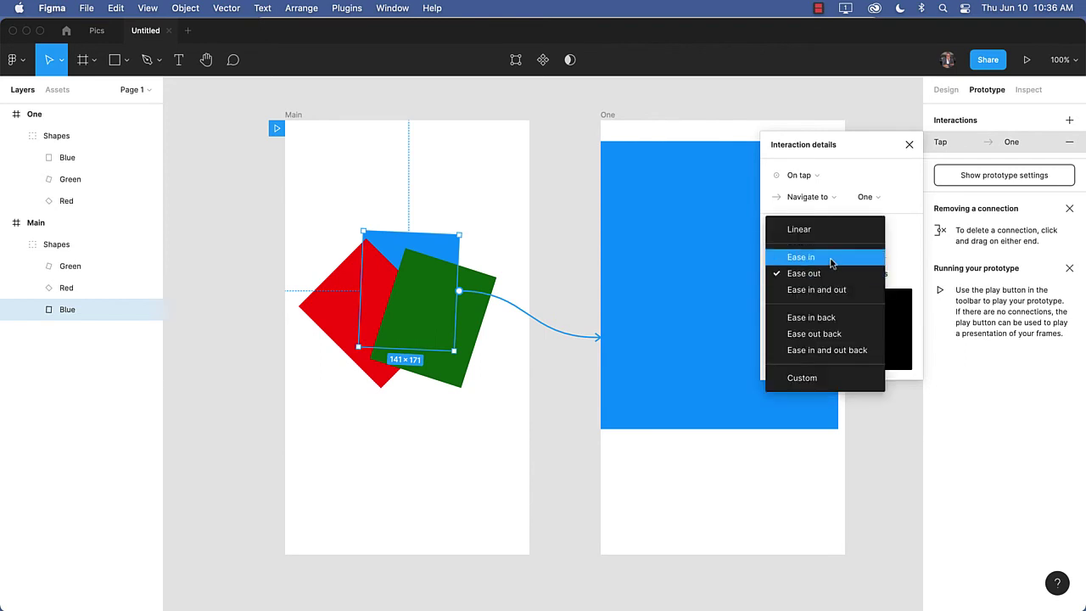
{"action": "left_click", "coordinate": [828, 294]}
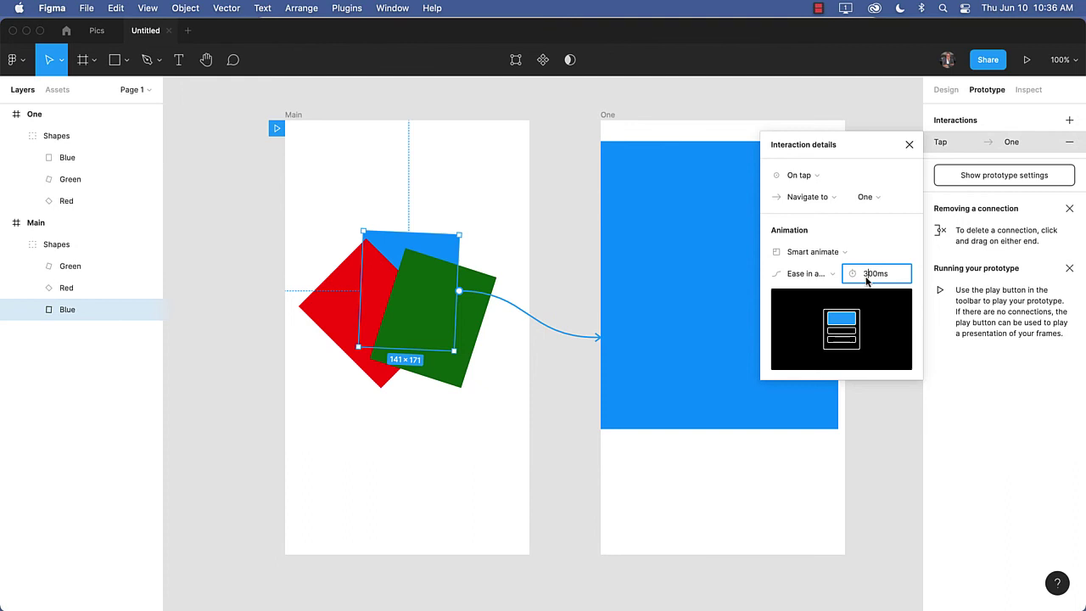
{"action": "key", "text": "BackSpace"}
{"action": "type", "text": "5"}
{"action": "key", "text": "Return"}
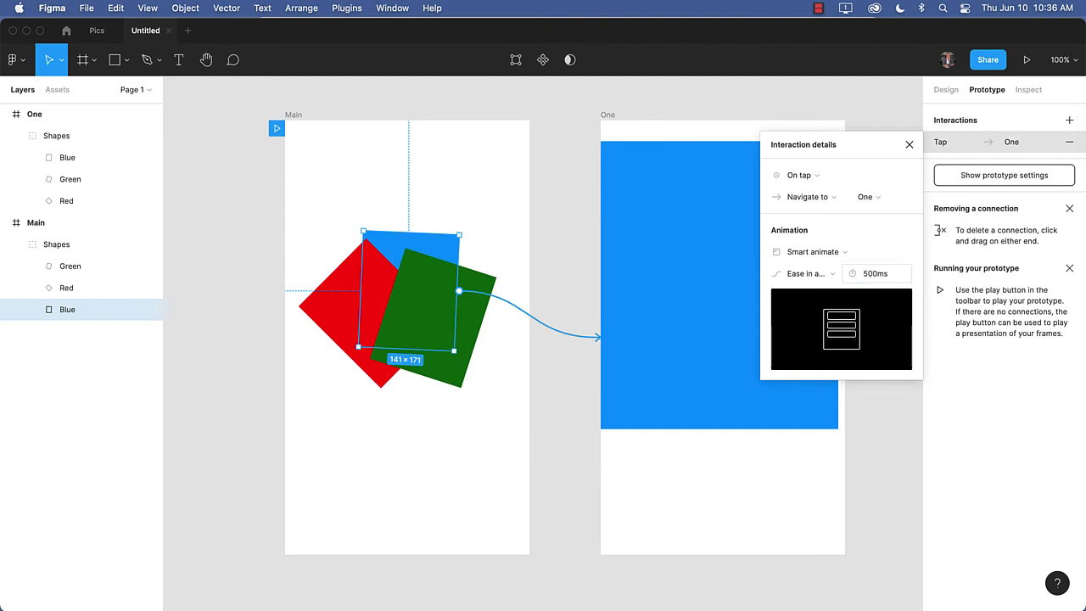
{"action": "left_click", "coordinate": [763, 519]}
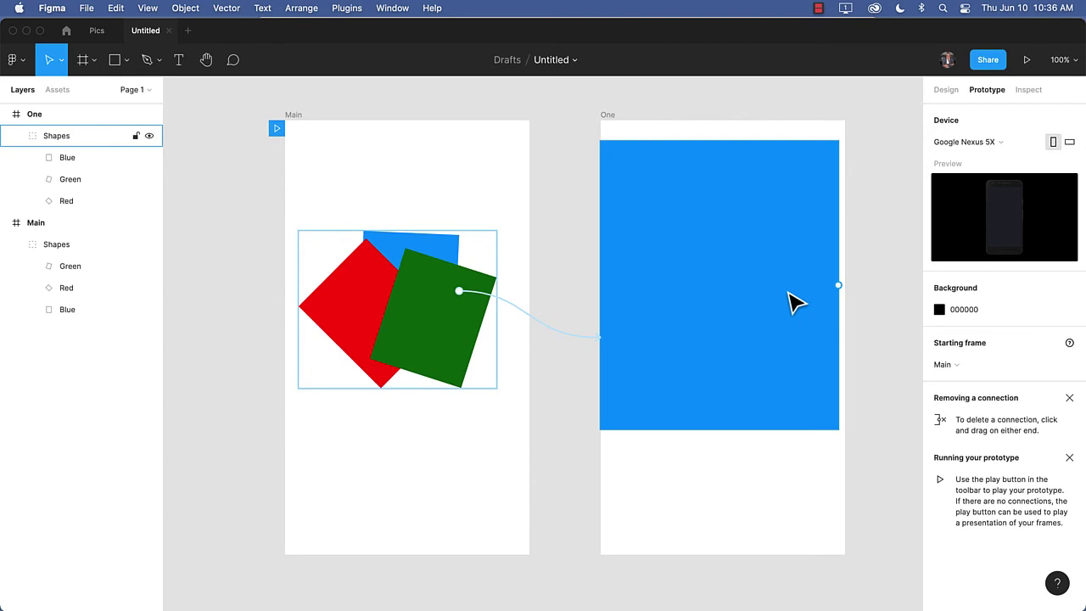
- Undo the group resize and earlier edits to restore frame One's original card layout
{"action": "key", "text": "Escape"}
{"action": "left_click", "coordinate": [942, 90]}
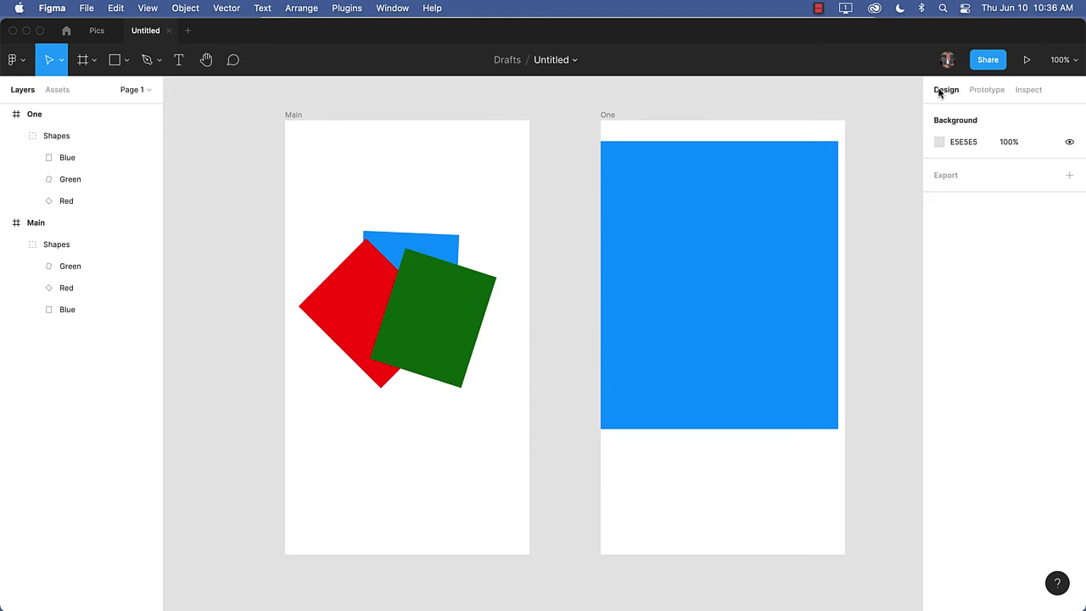
{"action": "left_click", "coordinate": [673, 202]}
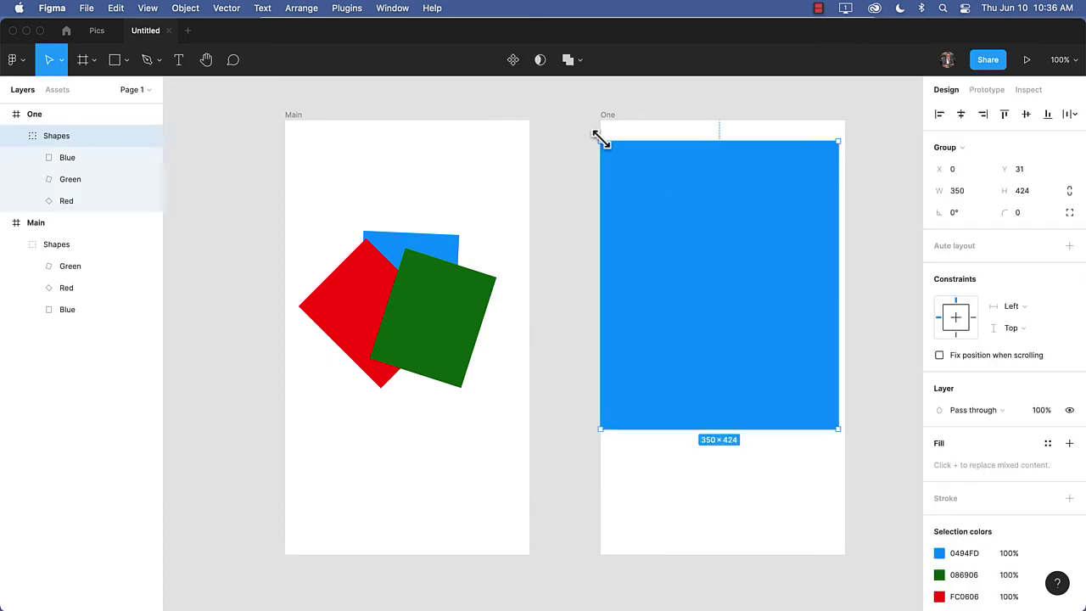
{"action": "left_click_drag", "start_coordinate": [601, 141], "coordinate": [601, 138]}
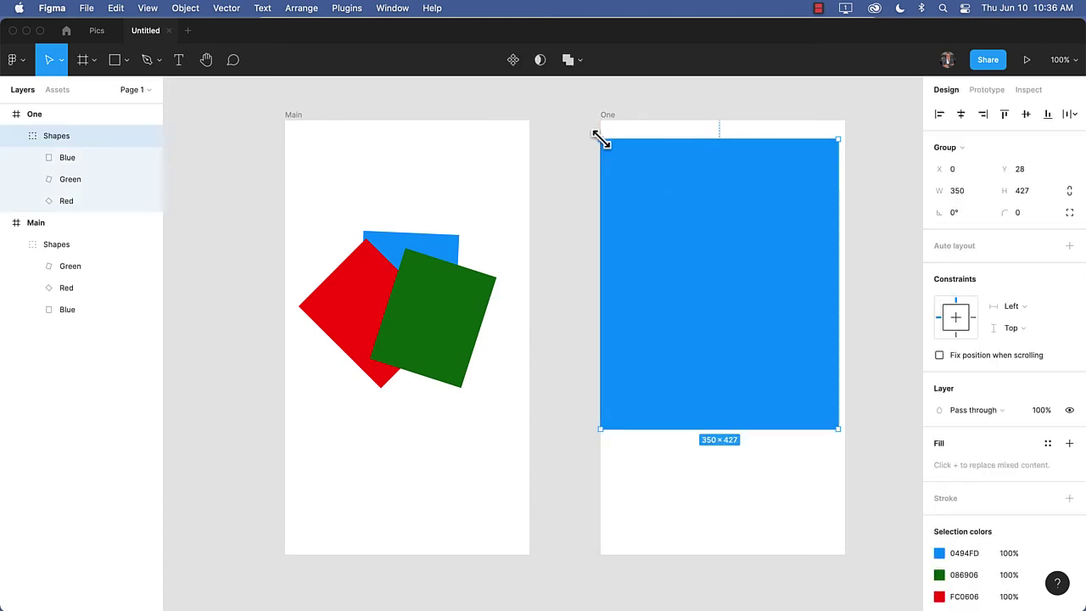
{"action": "key", "text": "super+z"}
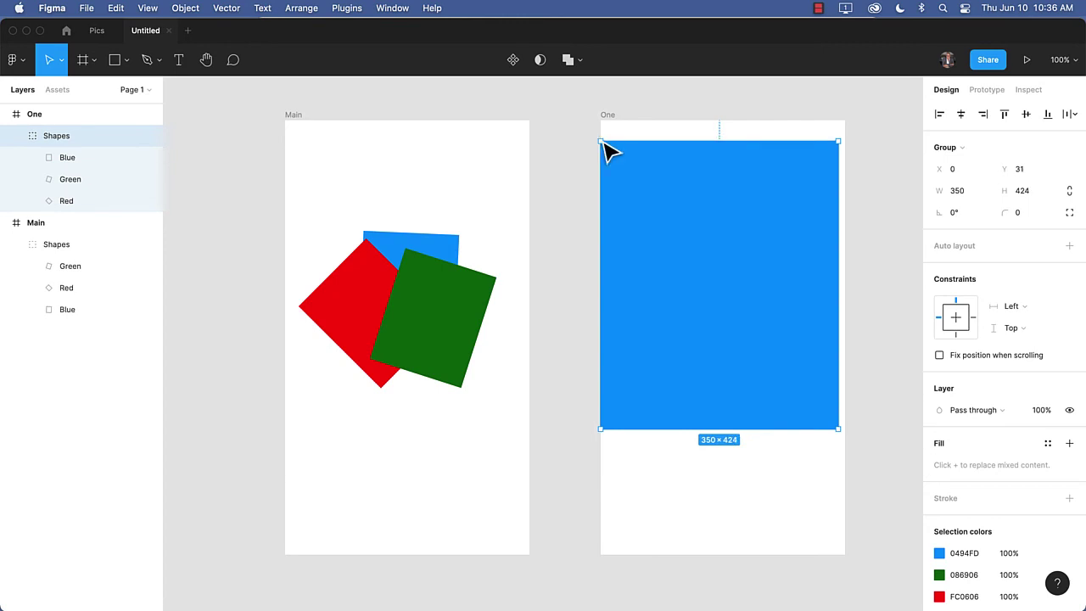
{"action": "key", "text": "super+z"}
{"action": "key", "text": "super+z"}
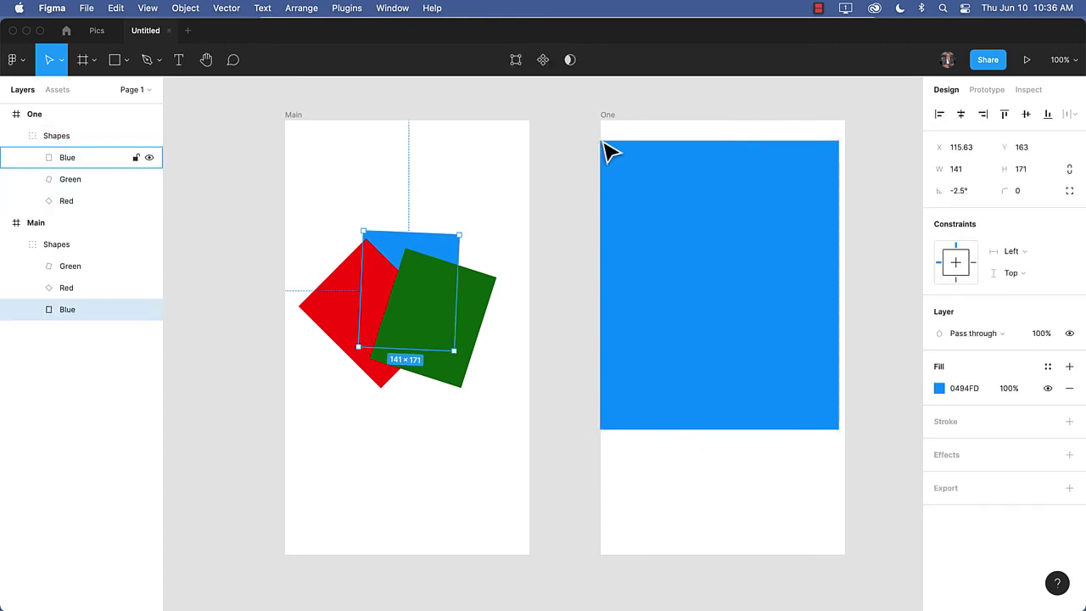
{"action": "key", "text": "super+z"}
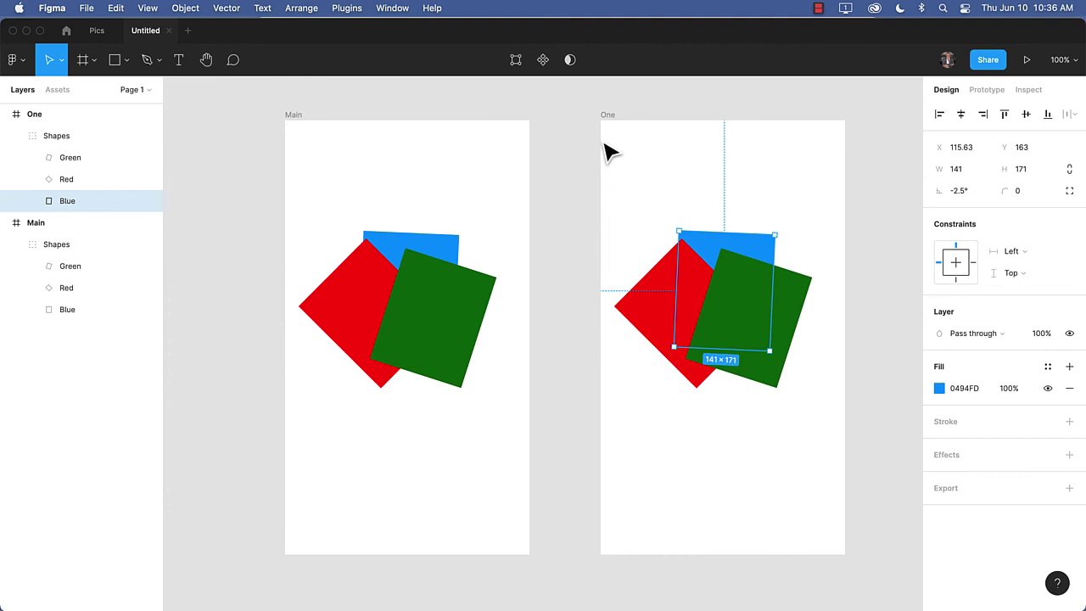
{"action": "key", "text": "Escape"}
{"action": "key", "text": "shift+e"}
- Select the Shapes group in Main, then the Shapes group in frame One
{"action": "left_click", "coordinate": [424, 252]}
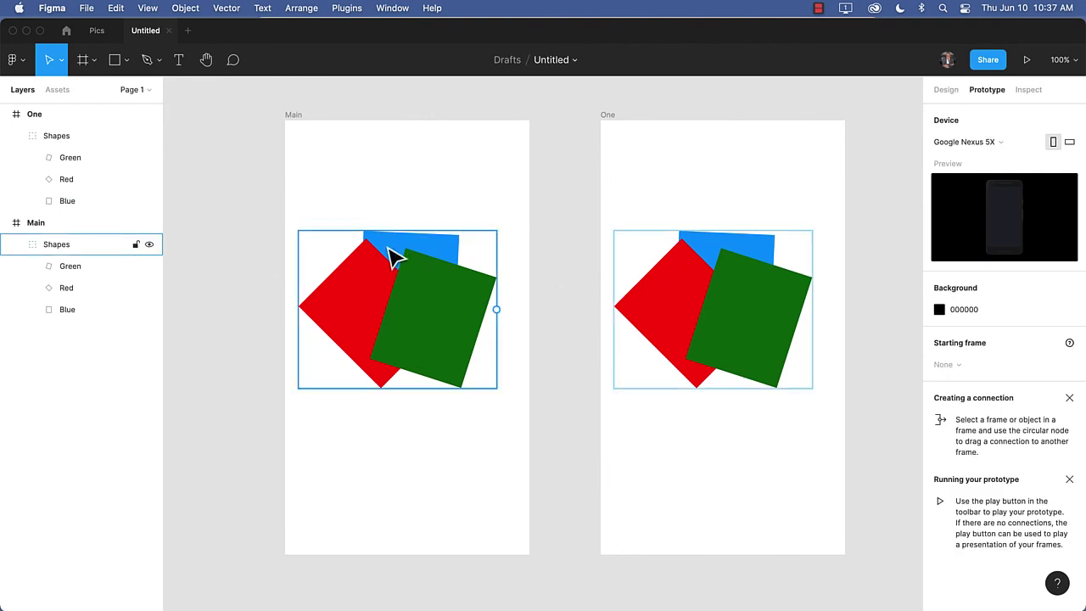
{"action": "left_click", "coordinate": [266, 308]}
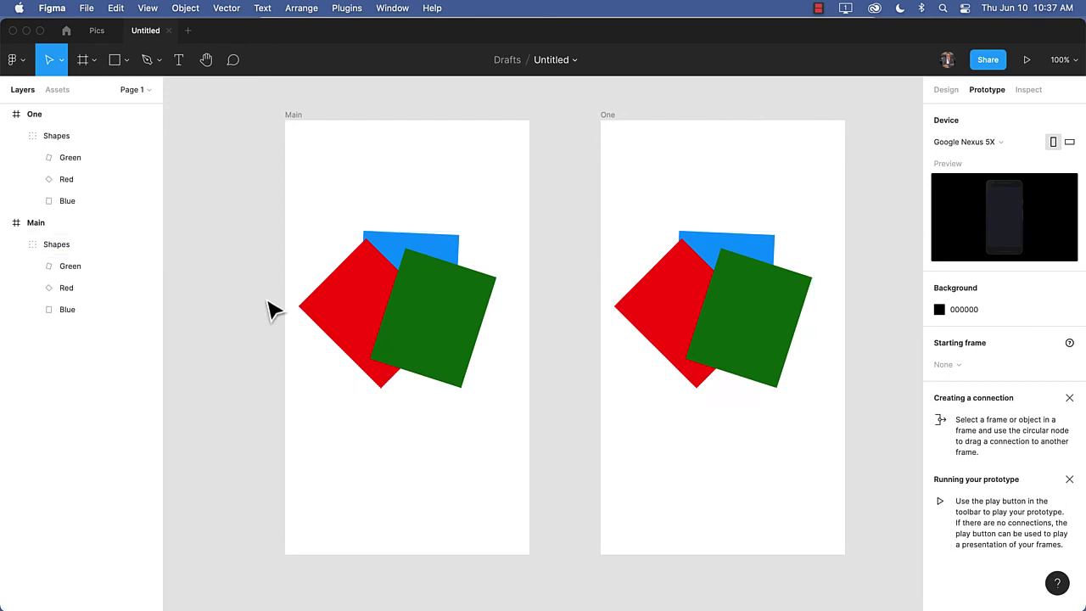
{"action": "left_click", "coordinate": [456, 325]}
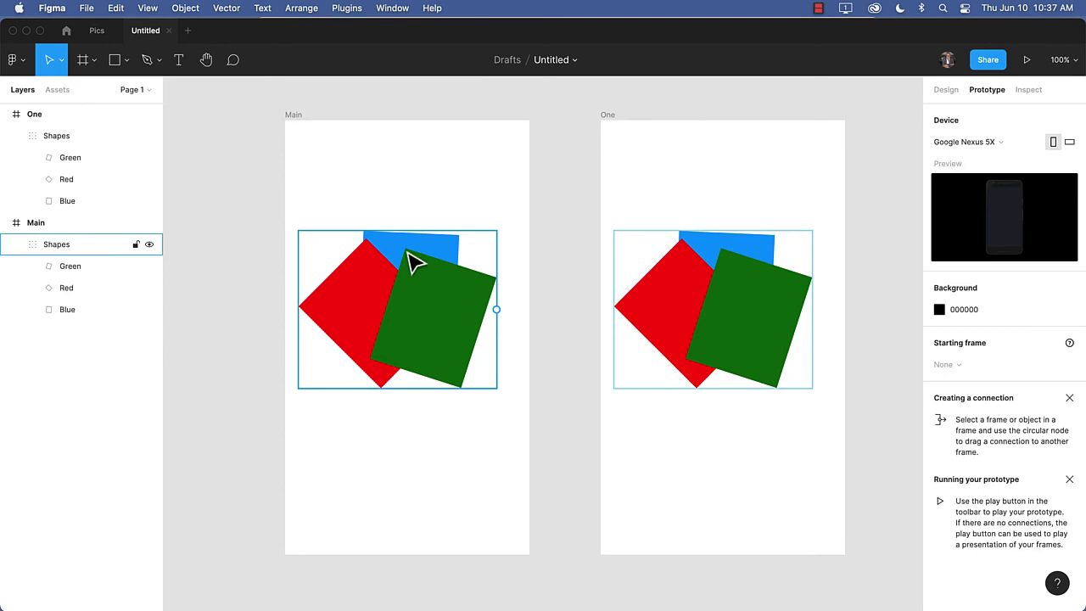
{"action": "left_click", "coordinate": [758, 245]}
- Straighten the blue card in frame One to 0° rotation
{"action": "double_click", "coordinate": [721, 259]}
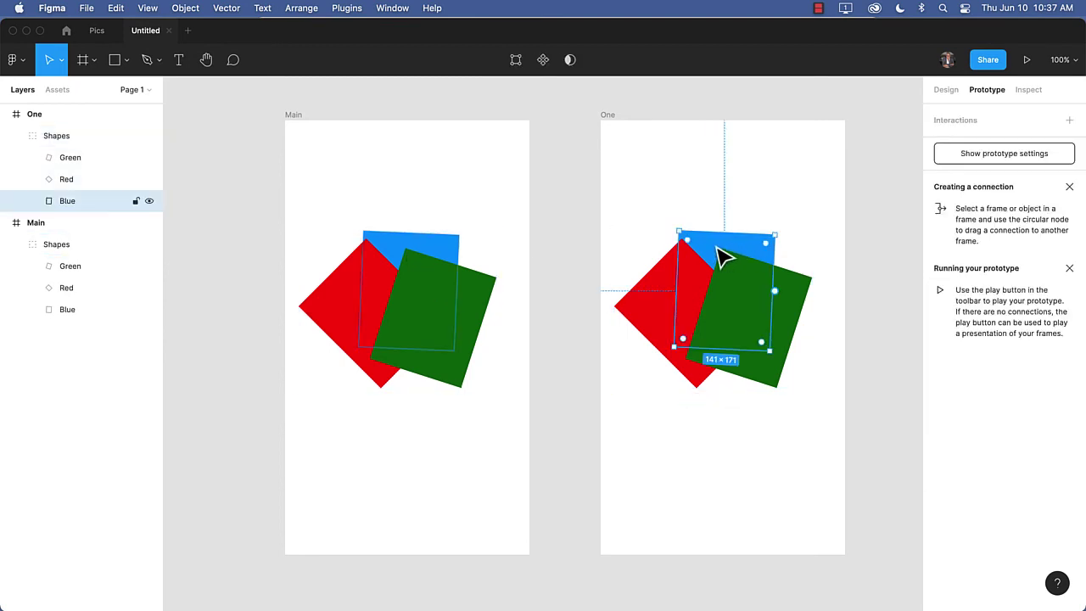
{"action": "left_click", "coordinate": [958, 92]}
{"action": "left_click", "coordinate": [957, 191]}
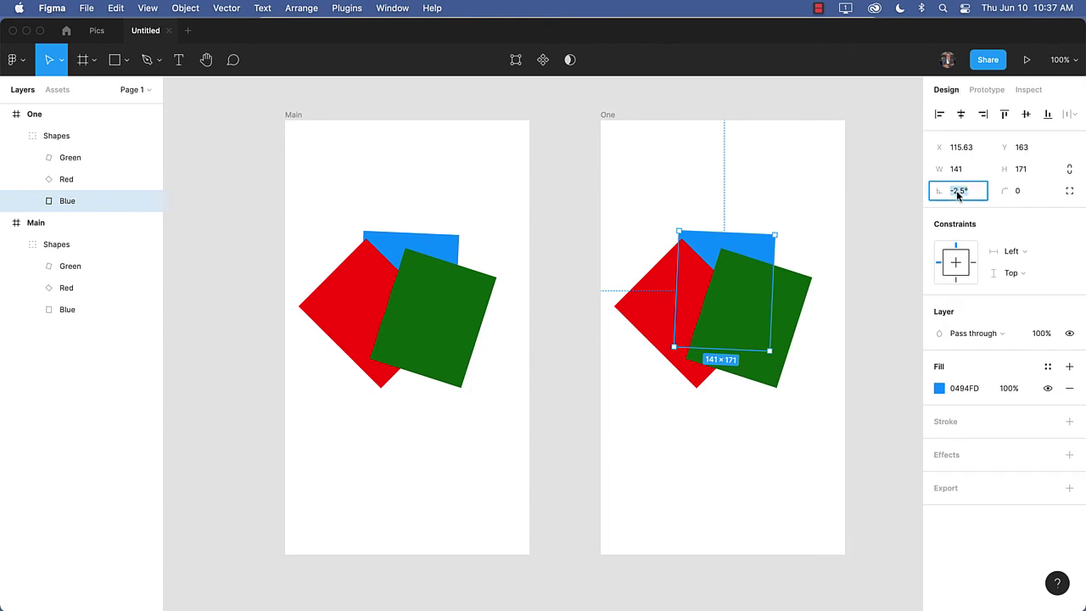
{"action": "type", "text": "0"}
{"action": "key", "text": "Return"}
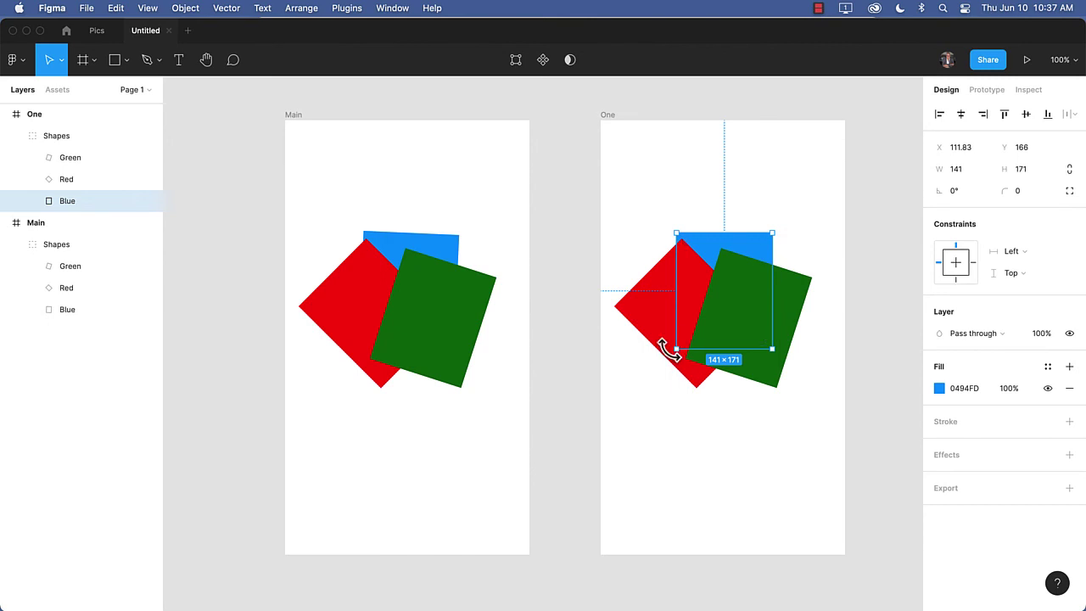
- Enlarge the blue card to 228×309, shift it right, and layer it above Green and Red
{"action": "left_click_drag", "start_coordinate": [677, 349], "coordinate": [657, 384]}
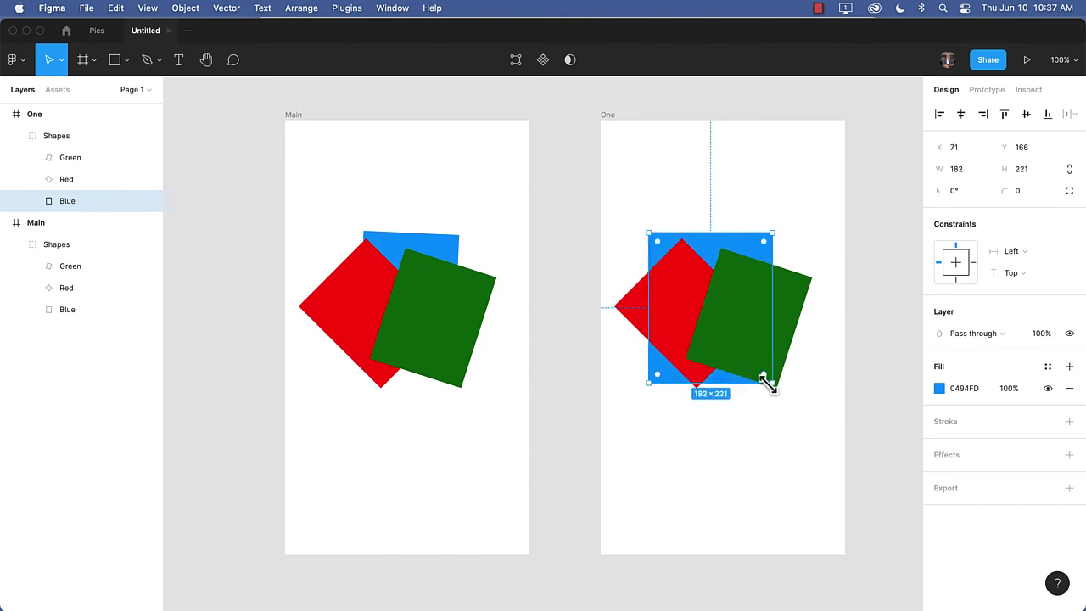
{"action": "key", "text": "alt"}
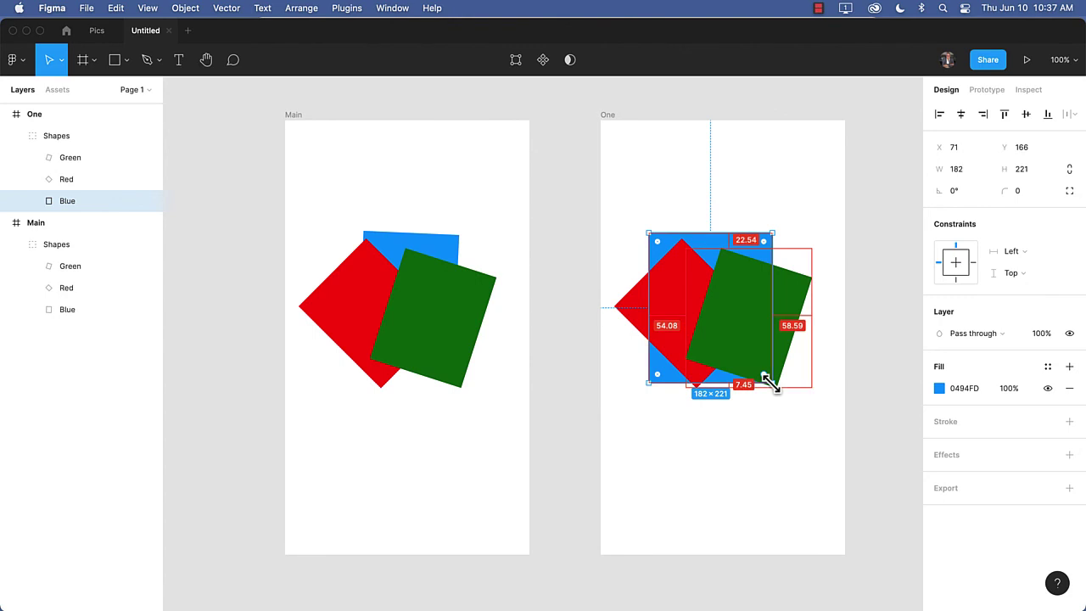
{"action": "left_click_drag", "start_coordinate": [768, 381], "coordinate": [789, 414]}
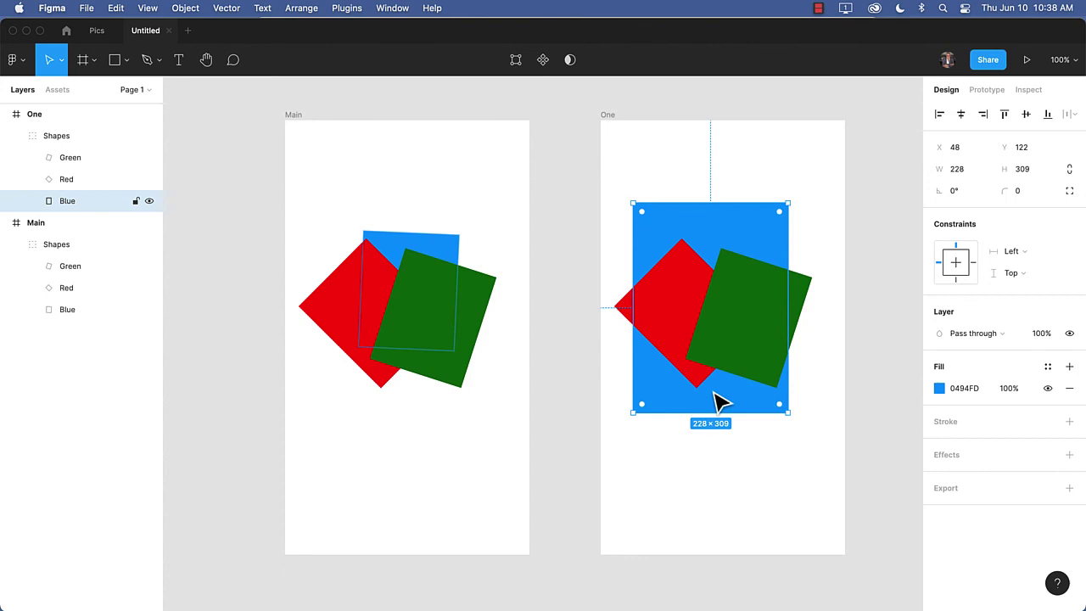
{"action": "left_click_drag", "start_coordinate": [715, 402], "coordinate": [728, 402]}
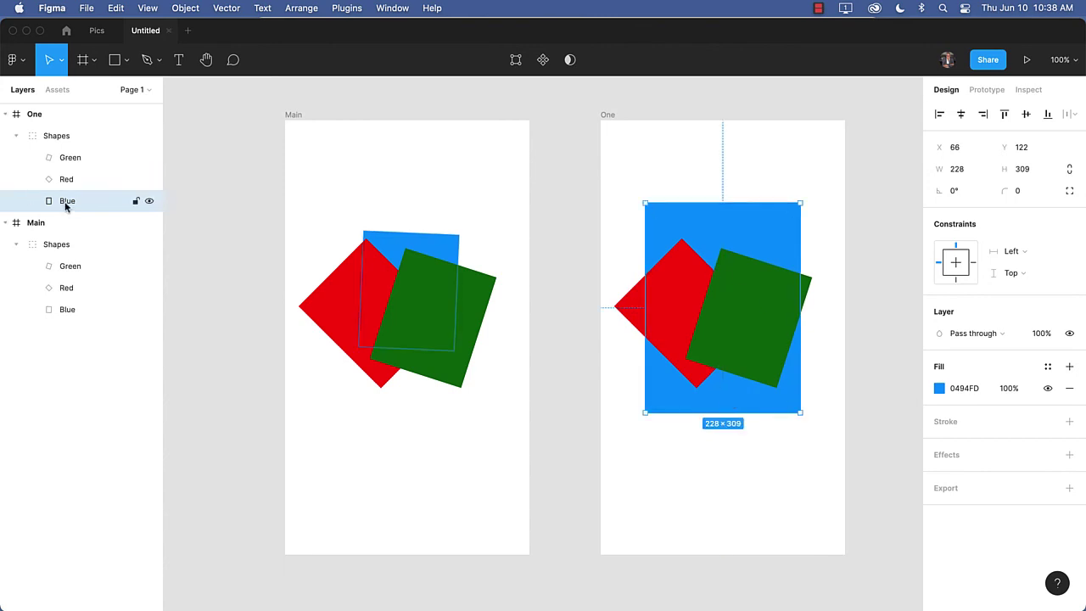
{"action": "left_click_drag", "start_coordinate": [65, 203], "coordinate": [68, 153]}
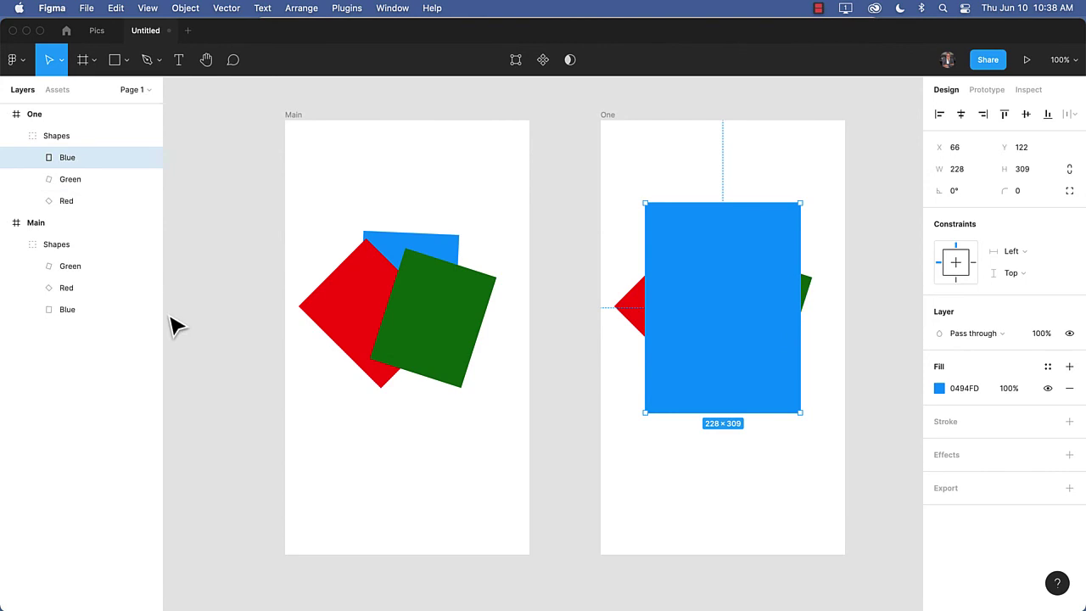
{"action": "left_click", "coordinate": [216, 348]}
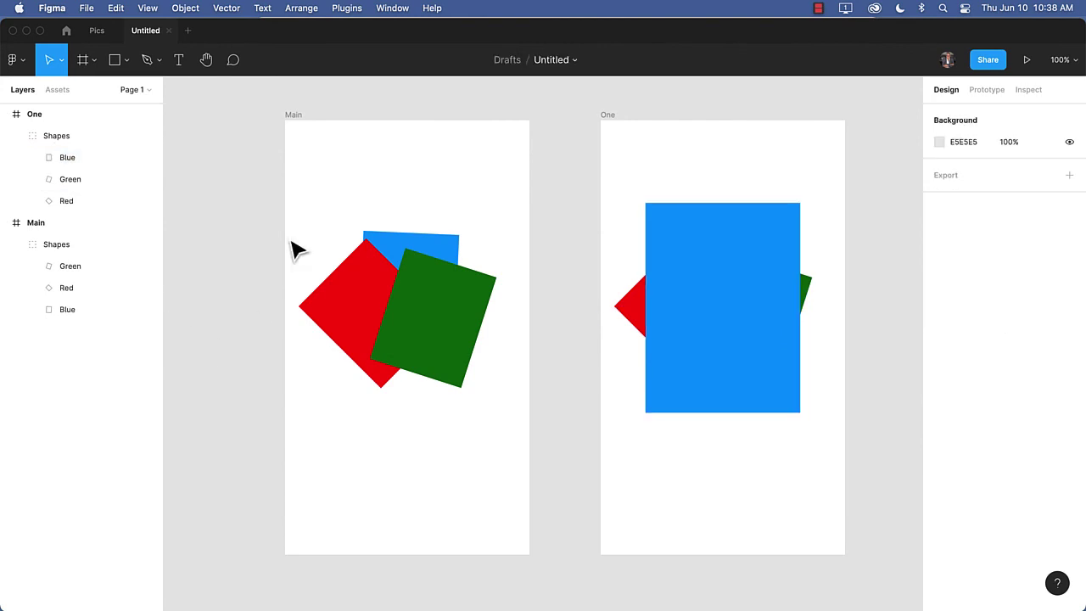
- Set the layer opacity of frame One's red and green shapes to 0%
{"action": "double_click", "coordinate": [620, 307]}
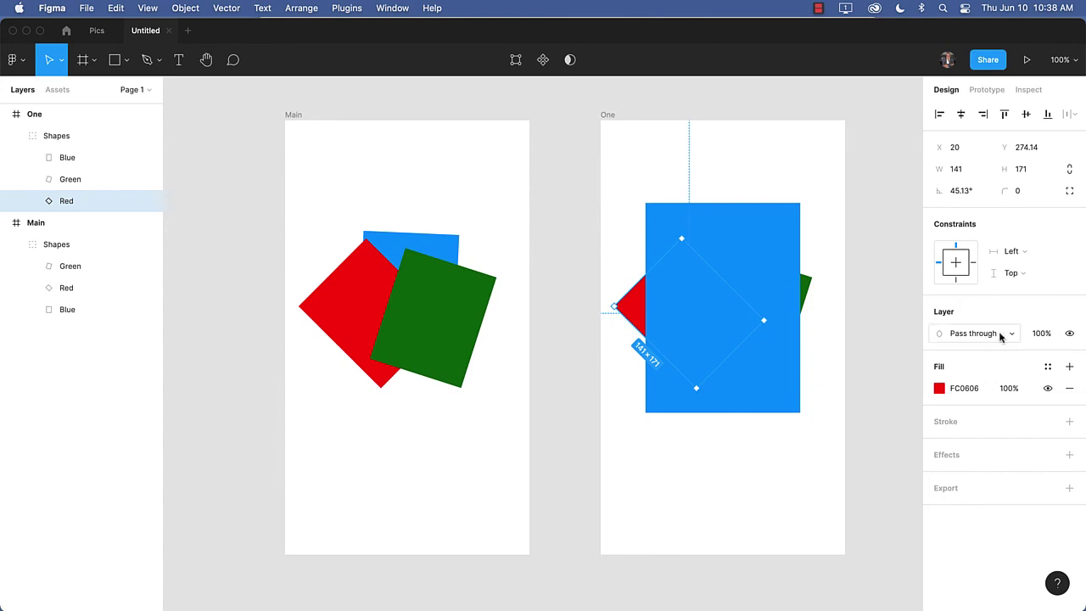
{"action": "left_click", "coordinate": [1043, 335]}
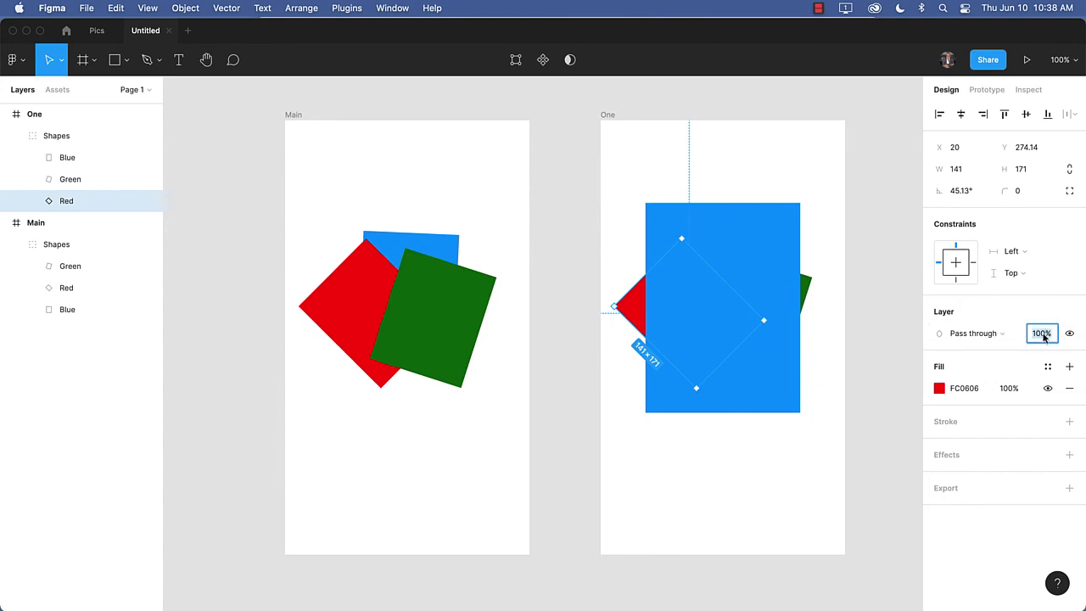
{"action": "type", "text": "0"}
{"action": "key", "text": "Return"}
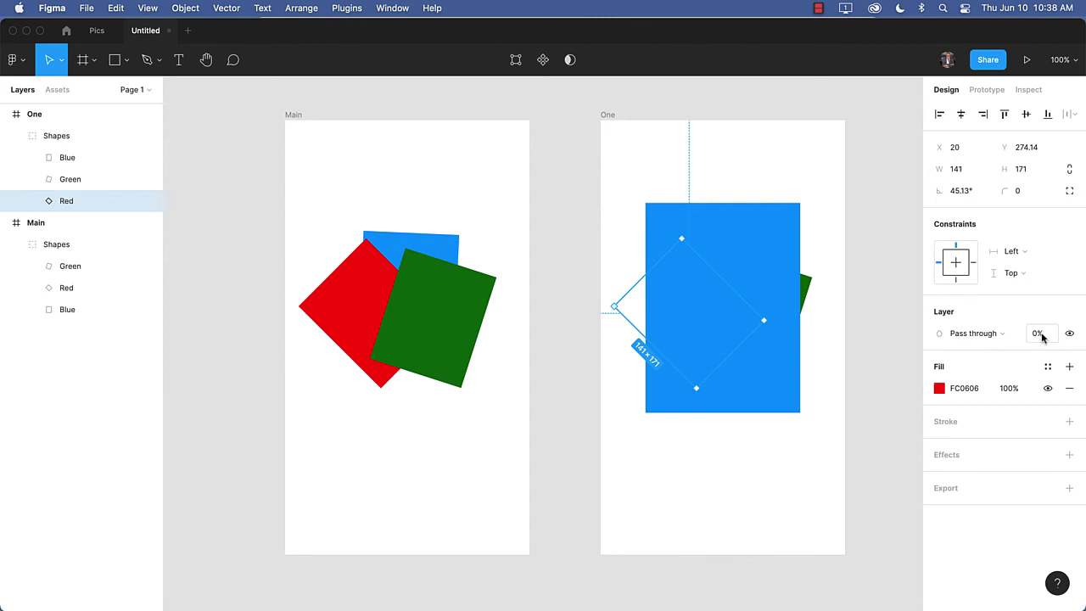
{"action": "left_click", "coordinate": [808, 290]}
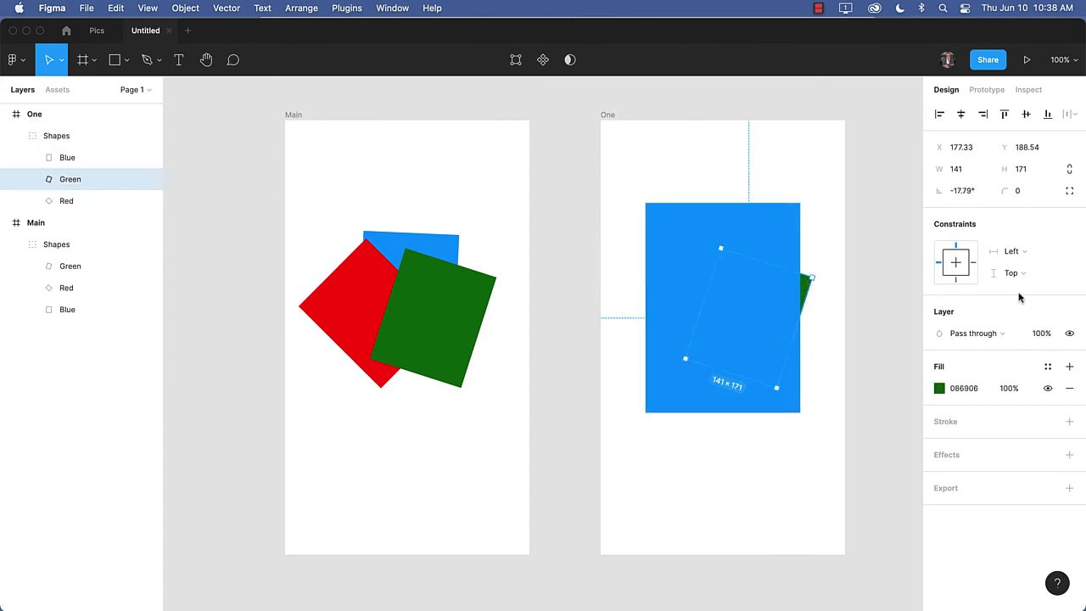
{"action": "left_click", "coordinate": [1043, 335]}
{"action": "left_click", "coordinate": [1044, 335]}
{"action": "type", "text": "0"}
{"action": "key", "text": "Return"}
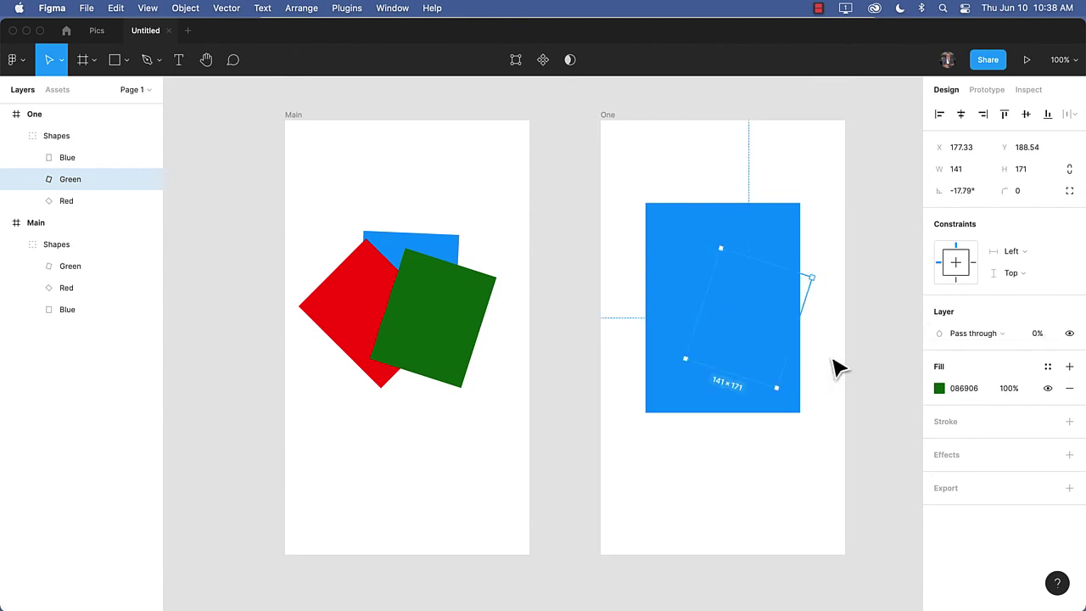
- Link Main's blue card on tap to frame One with 500ms Smart animate, then start the preview
{"action": "left_click", "coordinate": [405, 138]}
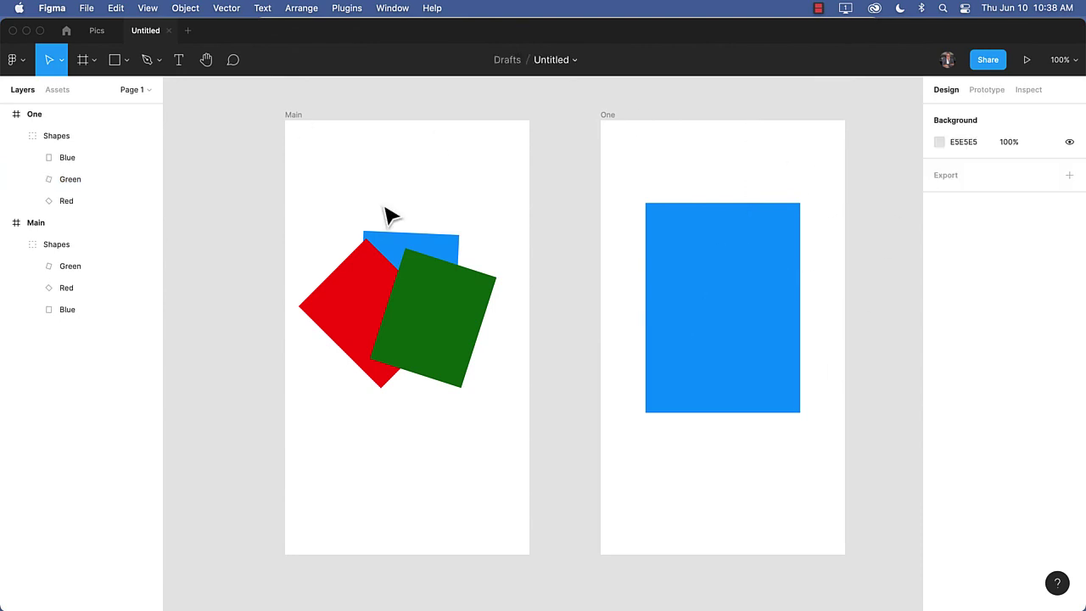
{"action": "left_click", "coordinate": [392, 254]}
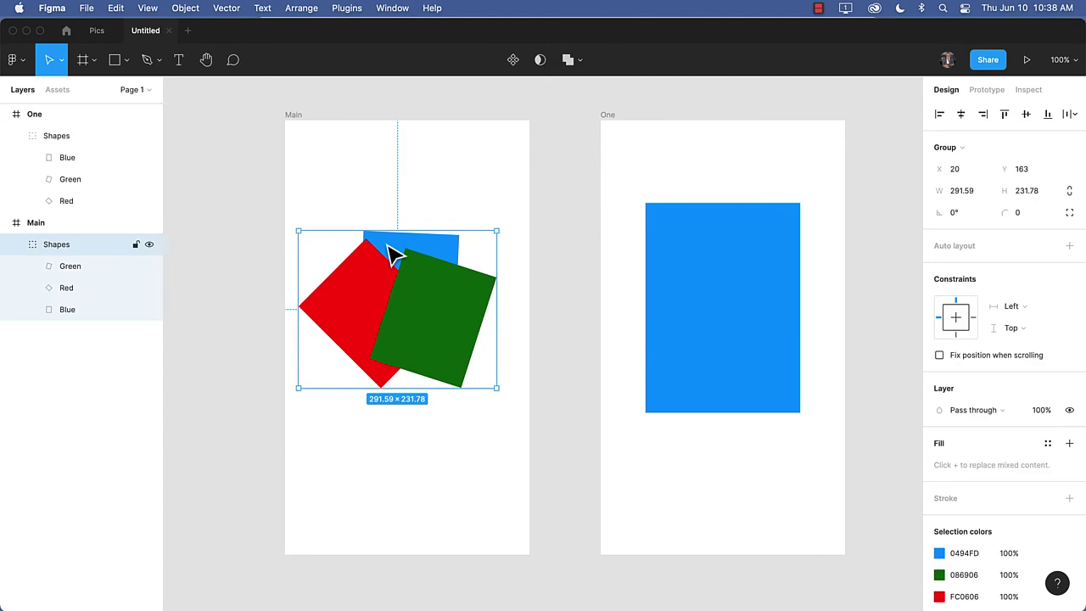
{"action": "left_click", "coordinate": [433, 250]}
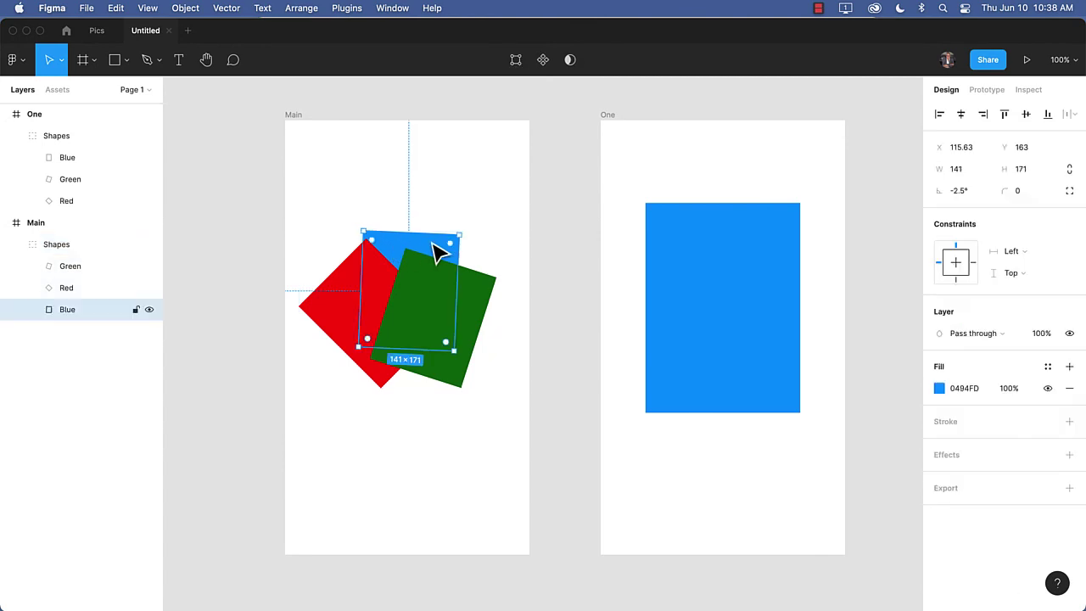
{"action": "left_click", "coordinate": [984, 90]}
{"action": "left_click_drag", "start_coordinate": [459, 290], "coordinate": [635, 295]}
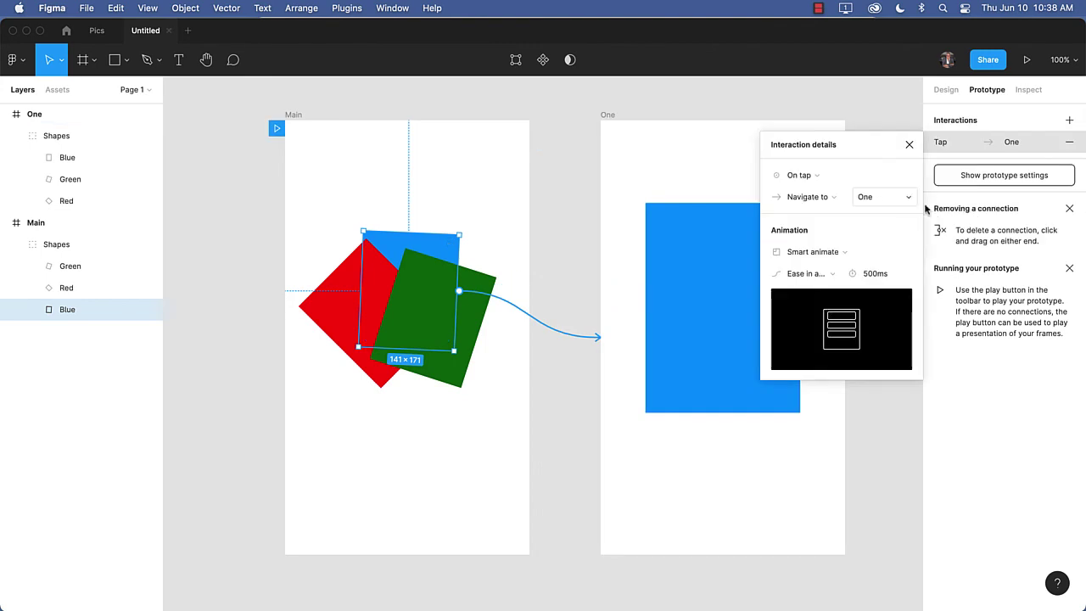
{"action": "left_click", "coordinate": [908, 146]}
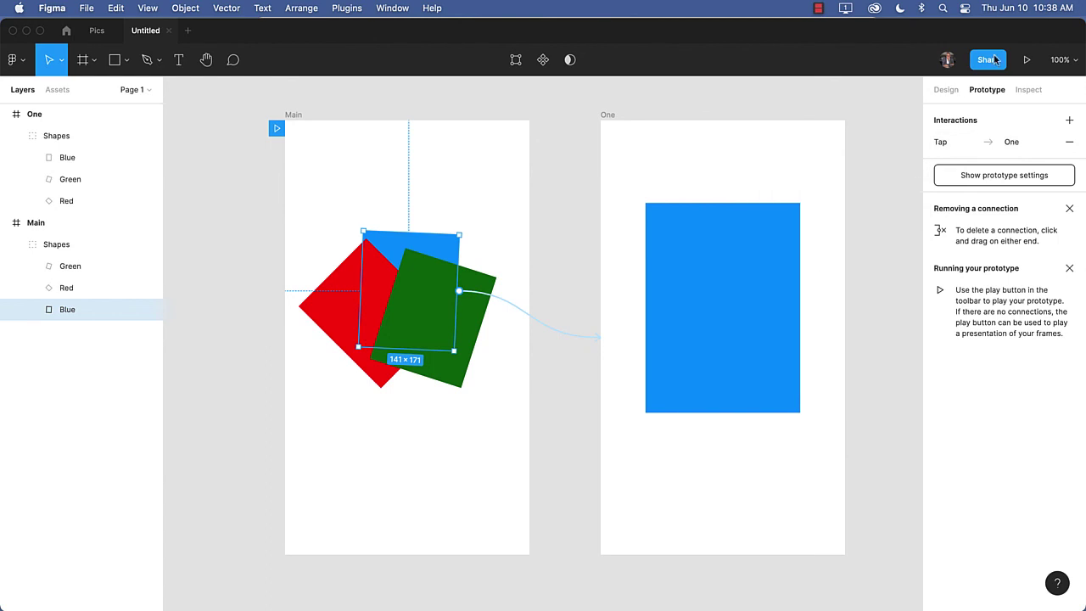
{"action": "left_click", "coordinate": [1027, 61]}
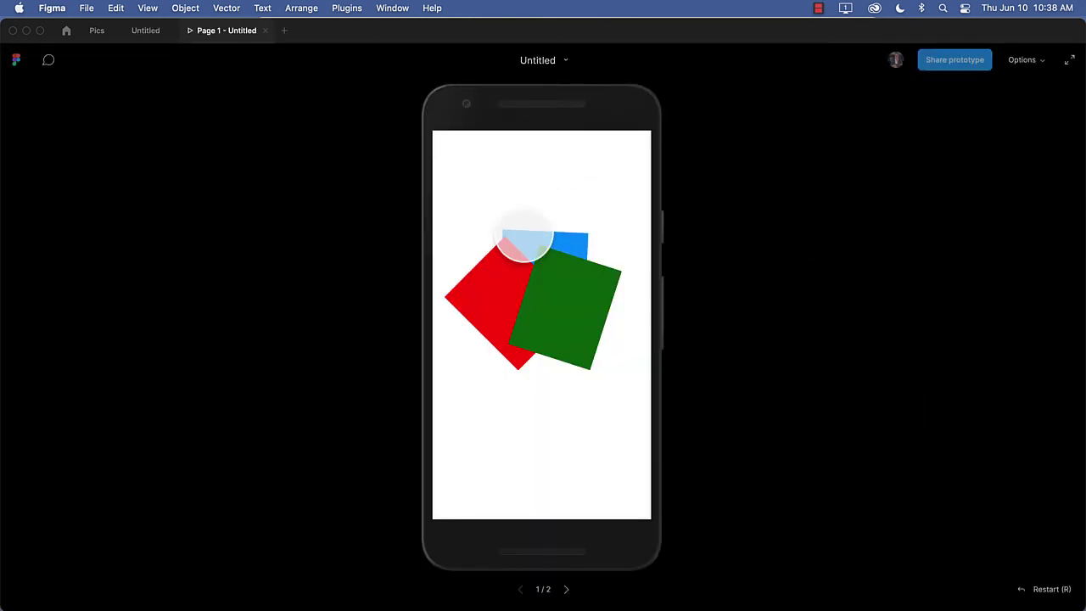
- Tap the blue card in the preview to see it enlarge to the front of frame One
{"action": "left_click", "coordinate": [518, 237]}
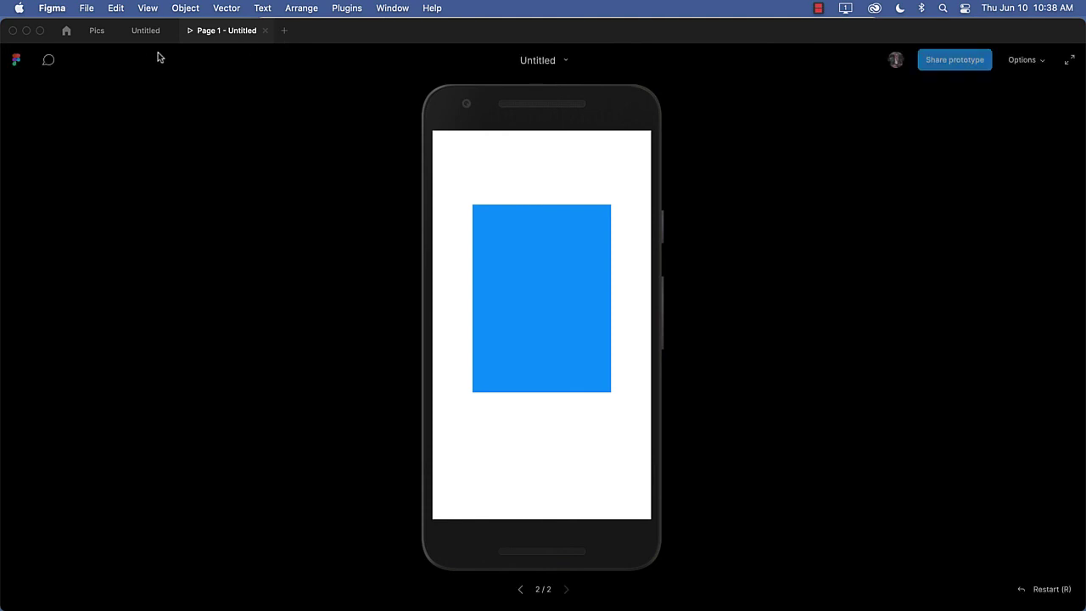
- Close the preview and link tapping frame One's Shapes group back to the Main frame
{"action": "left_click", "coordinate": [264, 30]}
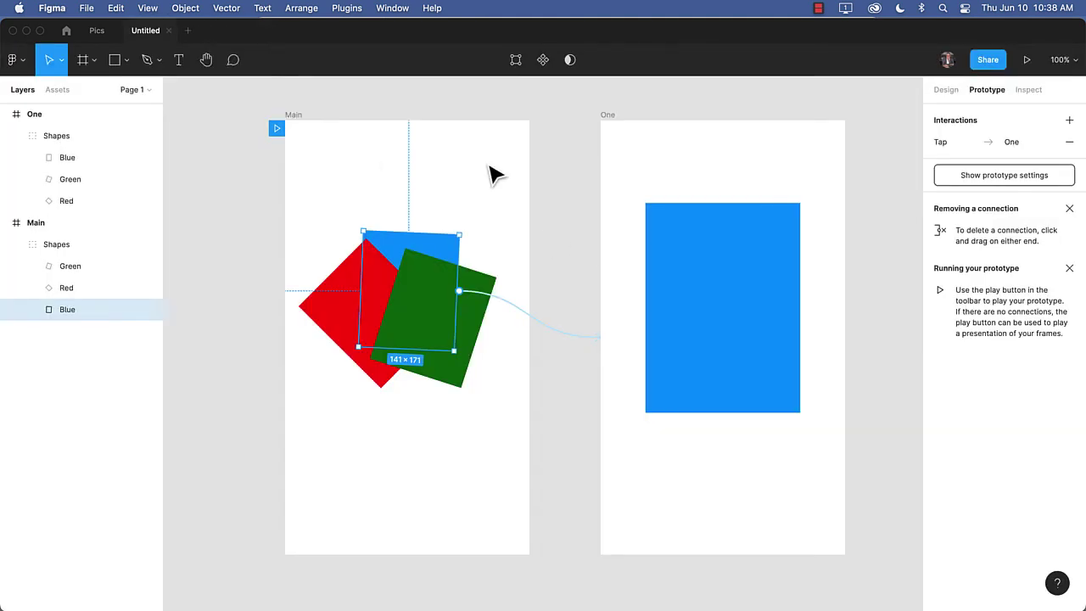
{"action": "left_click", "coordinate": [566, 160]}
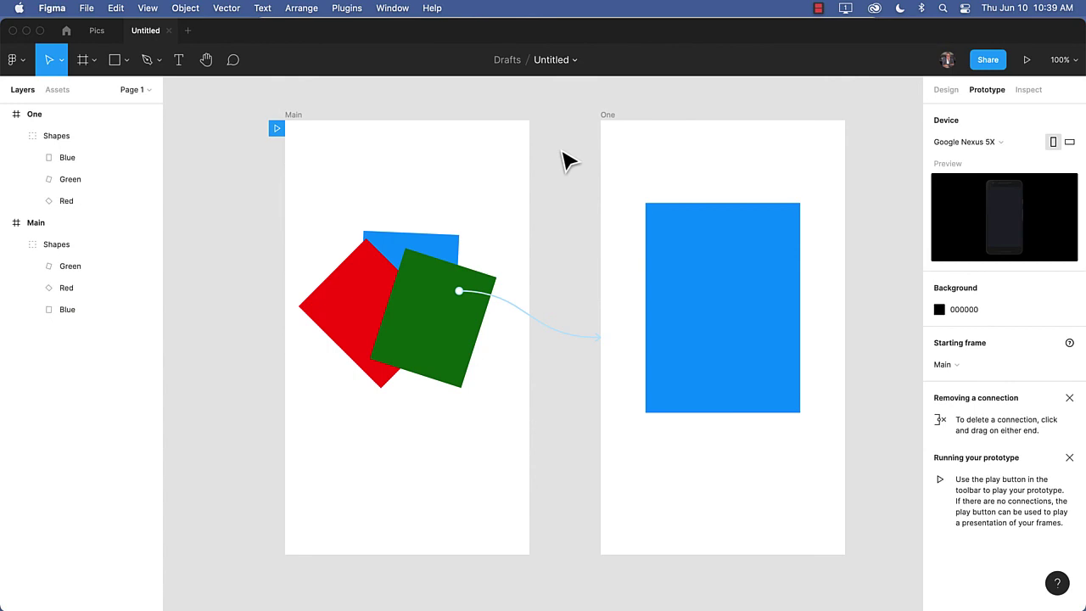
{"action": "left_click", "coordinate": [727, 304]}
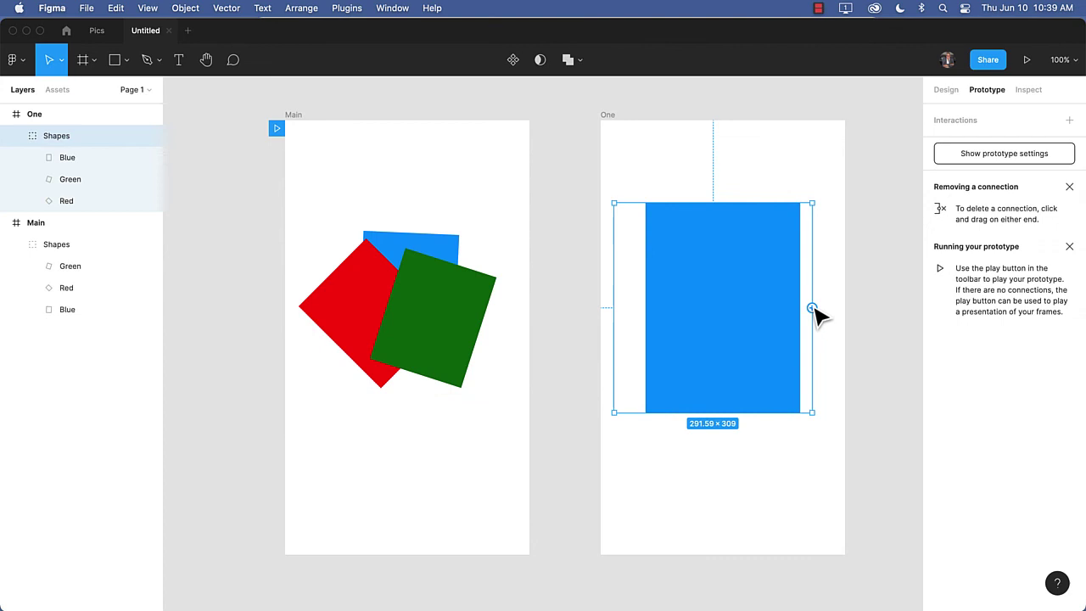
{"action": "left_click_drag", "start_coordinate": [812, 308], "coordinate": [399, 289]}
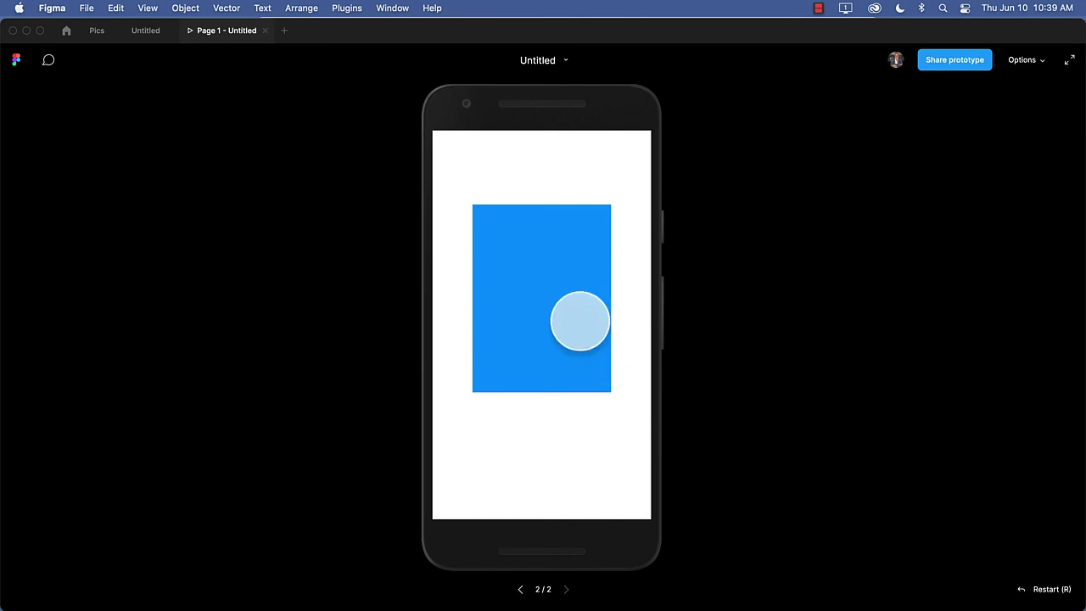
- Tap the blue card in the preview to return to Main, then close the preview
{"action": "left_click", "coordinate": [529, 273]}
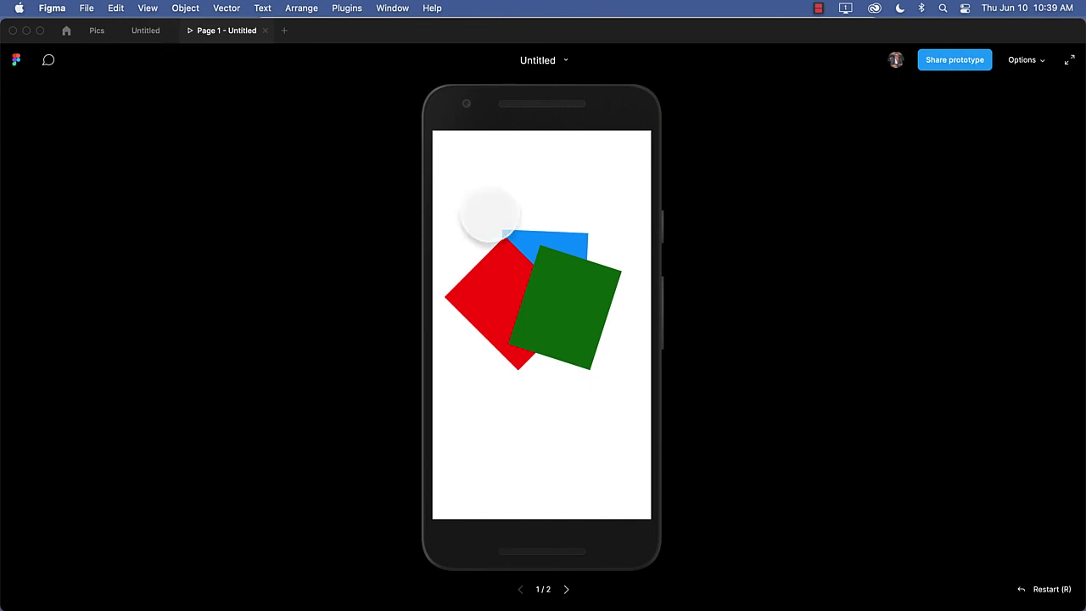
{"action": "left_click", "coordinate": [265, 30]}
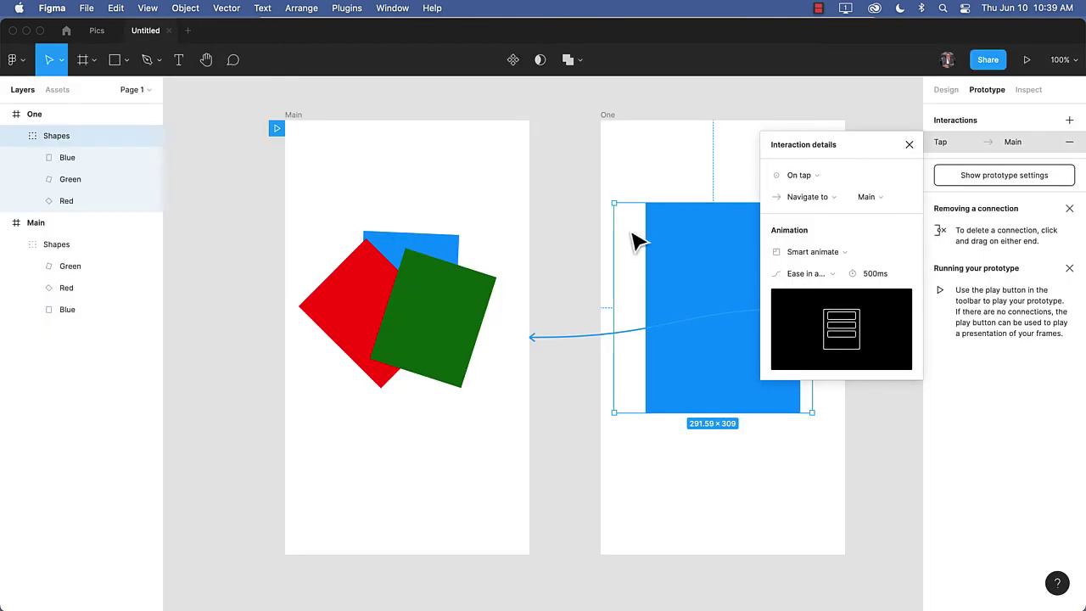
- Close the interaction details popup and select the Shapes group in Main
{"action": "left_click", "coordinate": [558, 177]}
{"action": "left_click", "coordinate": [384, 244]}
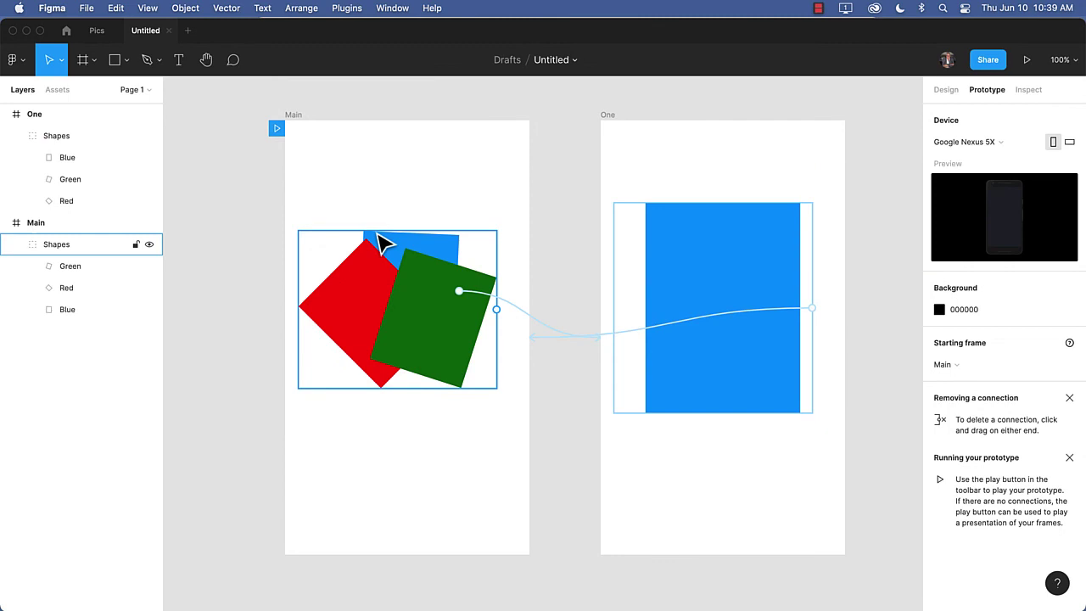